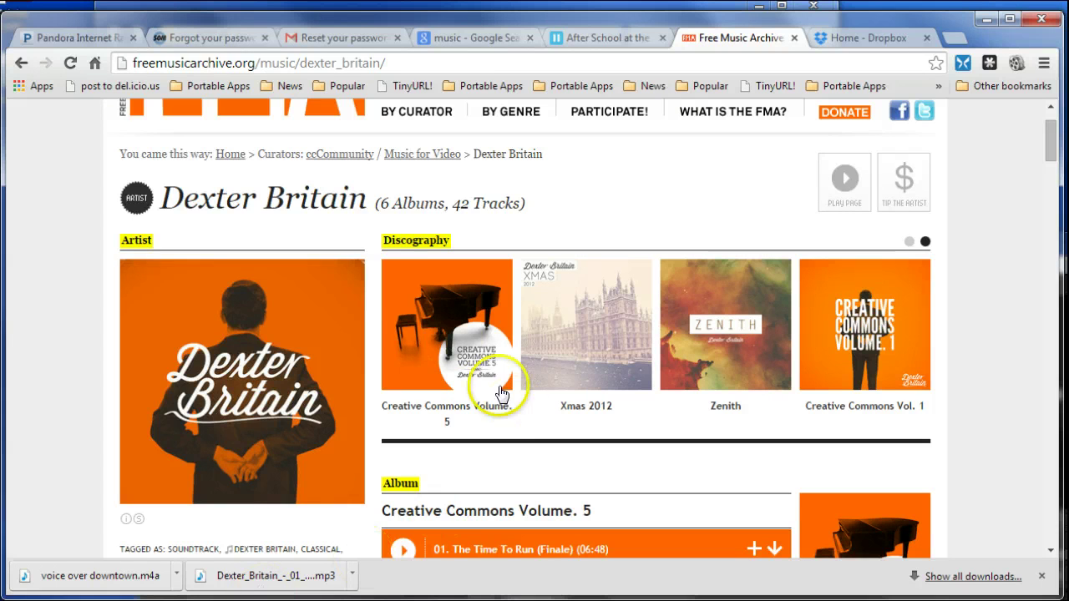
Scroll the Dexter Britain artist page down to the album track list
{"action": "scroll", "coordinate": [356, 313], "scroll_direction": "up", "scroll_amount": 1}
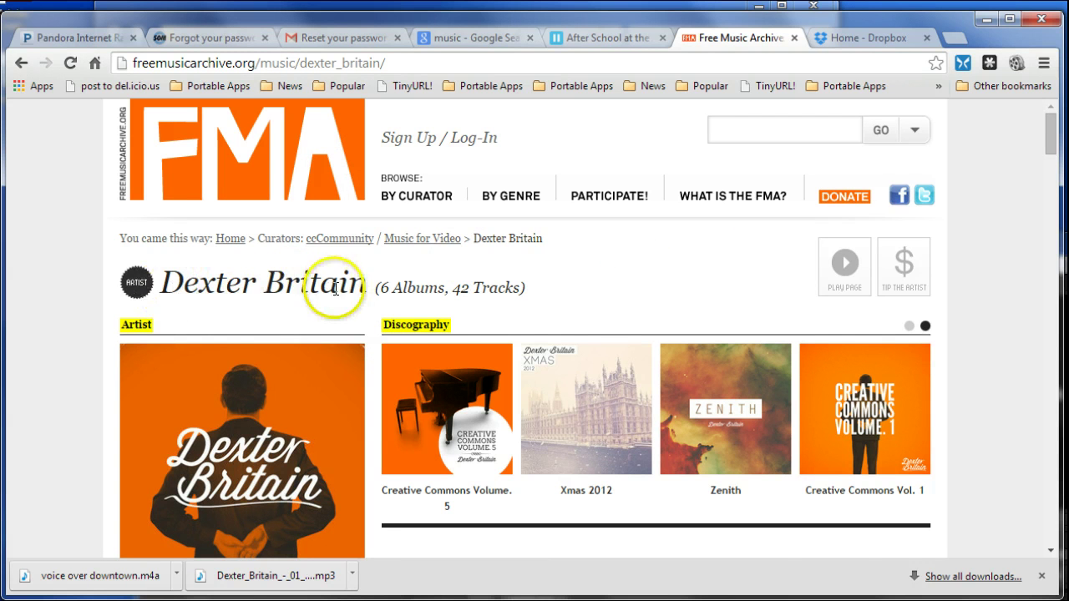
{"action": "scroll", "coordinate": [532, 323], "scroll_direction": "down", "scroll_amount": 2}
{"action": "scroll", "coordinate": [533, 322], "scroll_direction": "down", "scroll_amount": 2}
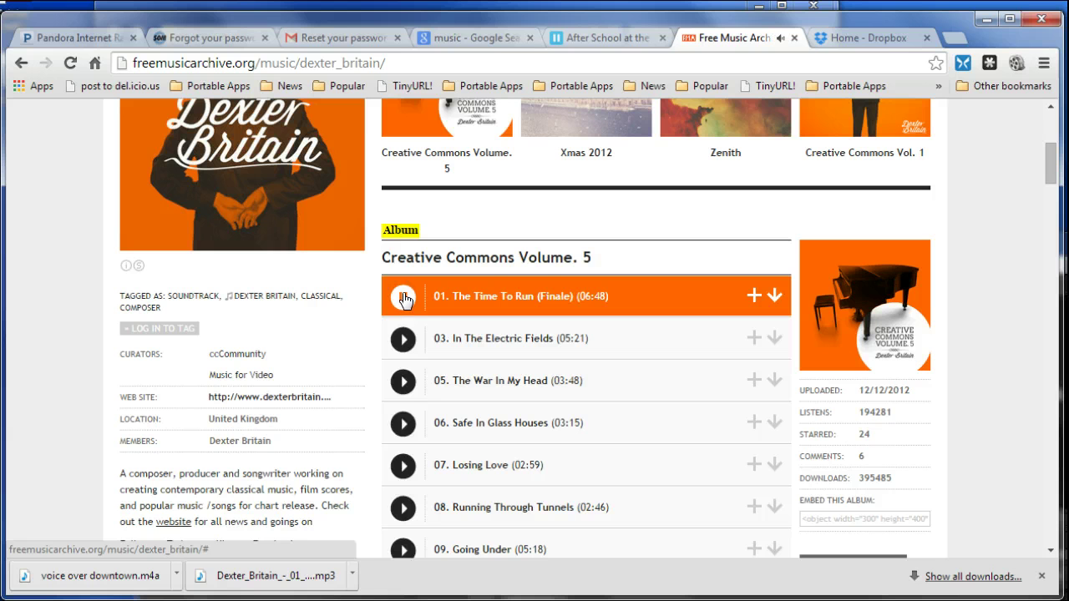
Pause the track 01 preview and open the Creative Commons Volume. 5 album page
{"action": "left_click", "coordinate": [650, 304]}
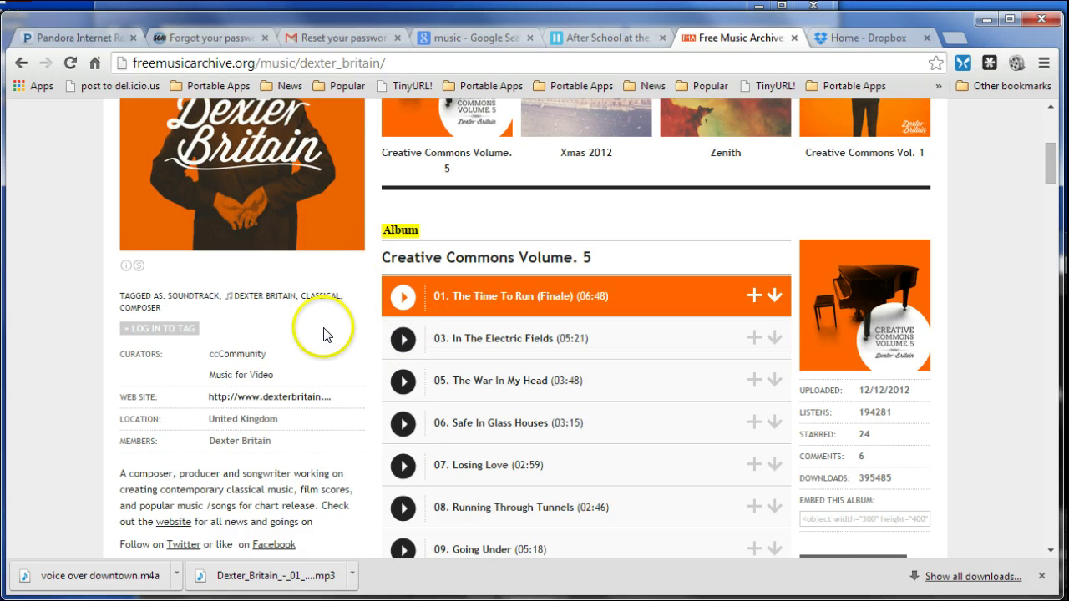
{"action": "scroll", "coordinate": [324, 358], "scroll_direction": "up", "scroll_amount": 3}
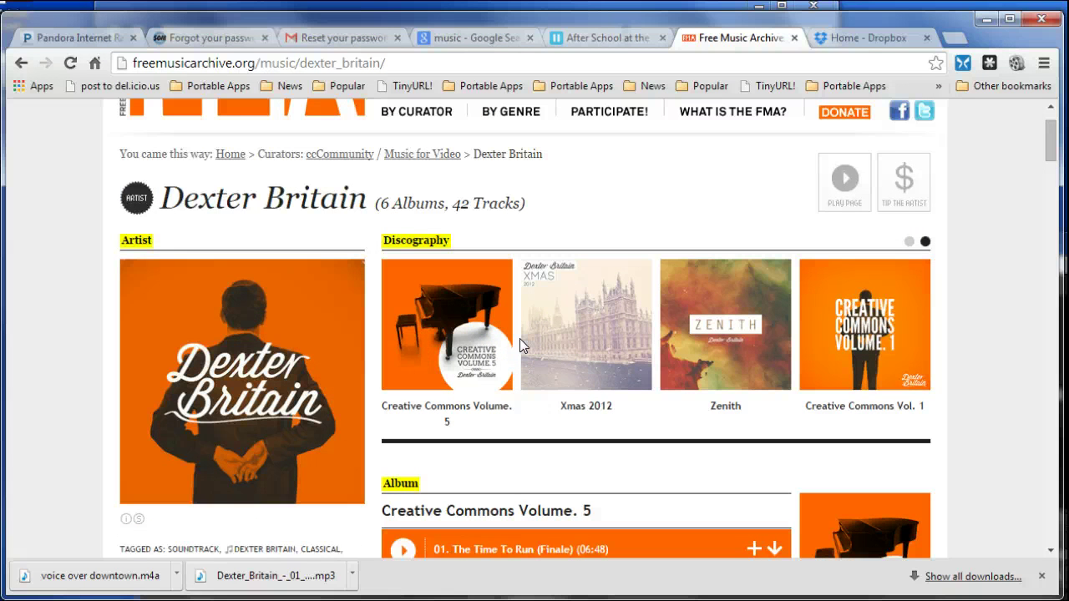
{"action": "left_click", "coordinate": [466, 418]}
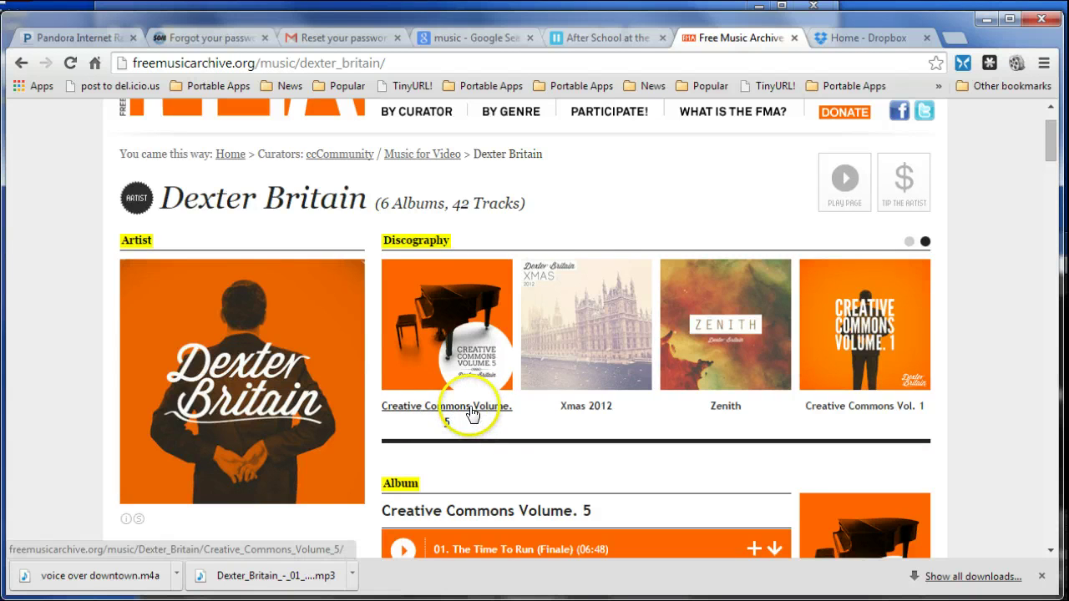
Switch to the Home - Dropbox tab and move Chrome aside to reveal Explorer and Premiere
{"action": "scroll", "coordinate": [459, 465], "scroll_direction": "down", "scroll_amount": 2}
{"action": "scroll", "coordinate": [466, 465], "scroll_direction": "down", "scroll_amount": 2}
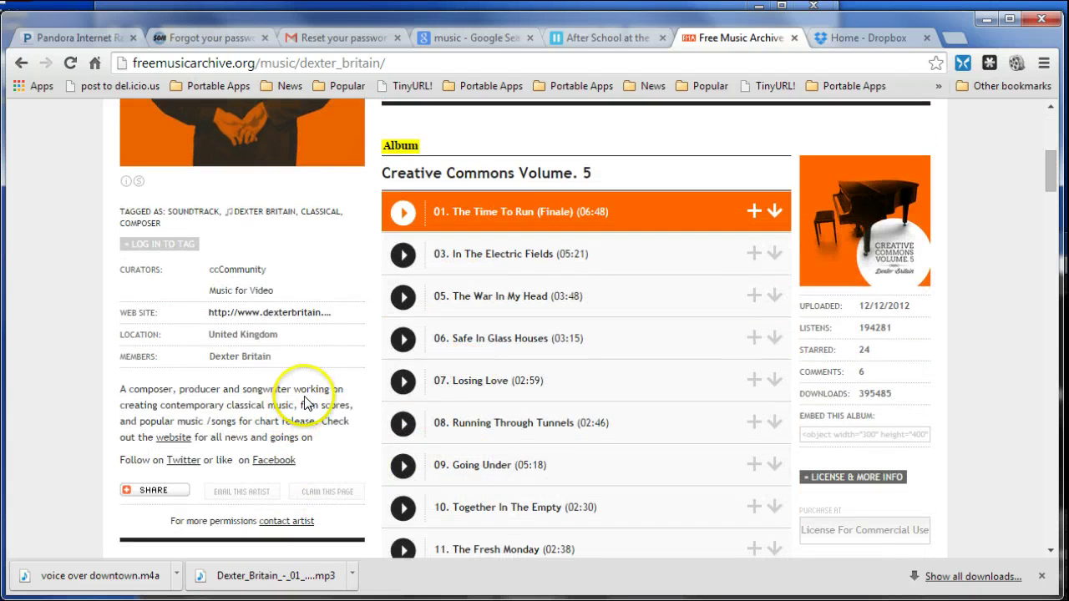
{"action": "scroll", "coordinate": [437, 281], "scroll_direction": "down", "scroll_amount": 2}
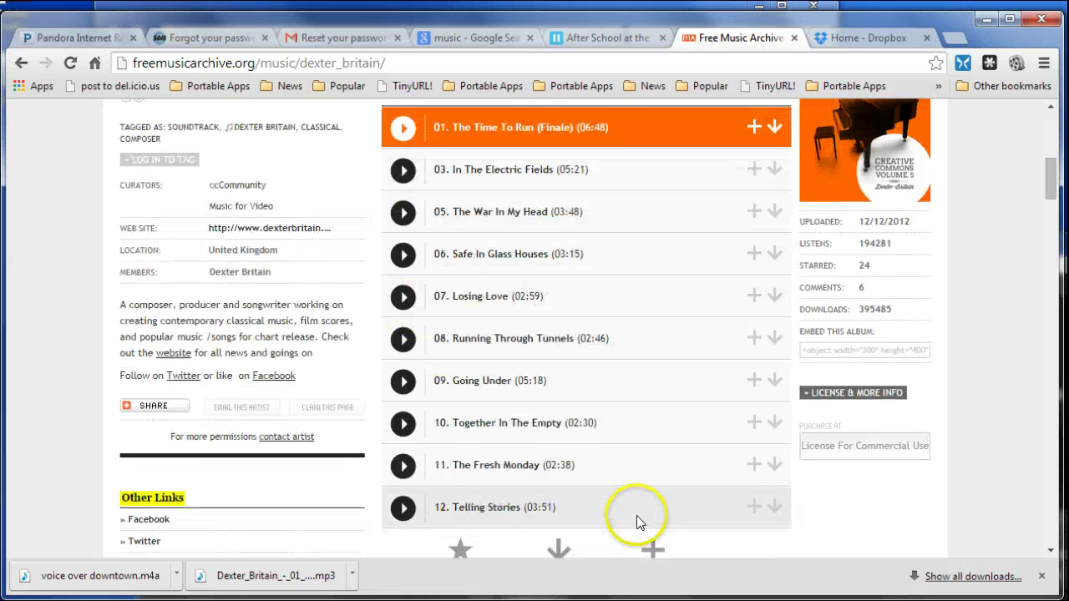
{"action": "scroll", "coordinate": [601, 516], "scroll_direction": "down", "scroll_amount": 3}
{"action": "scroll", "coordinate": [588, 513], "scroll_direction": "down", "scroll_amount": 1}
{"action": "scroll", "coordinate": [589, 511], "scroll_direction": "up", "scroll_amount": 9}
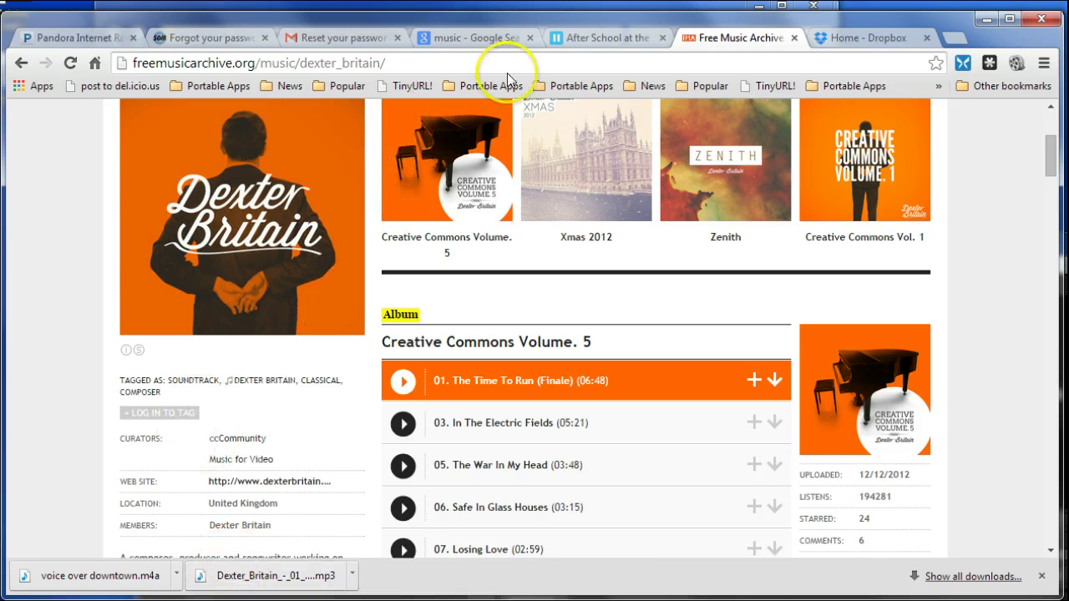
{"action": "left_click", "coordinate": [832, 37]}
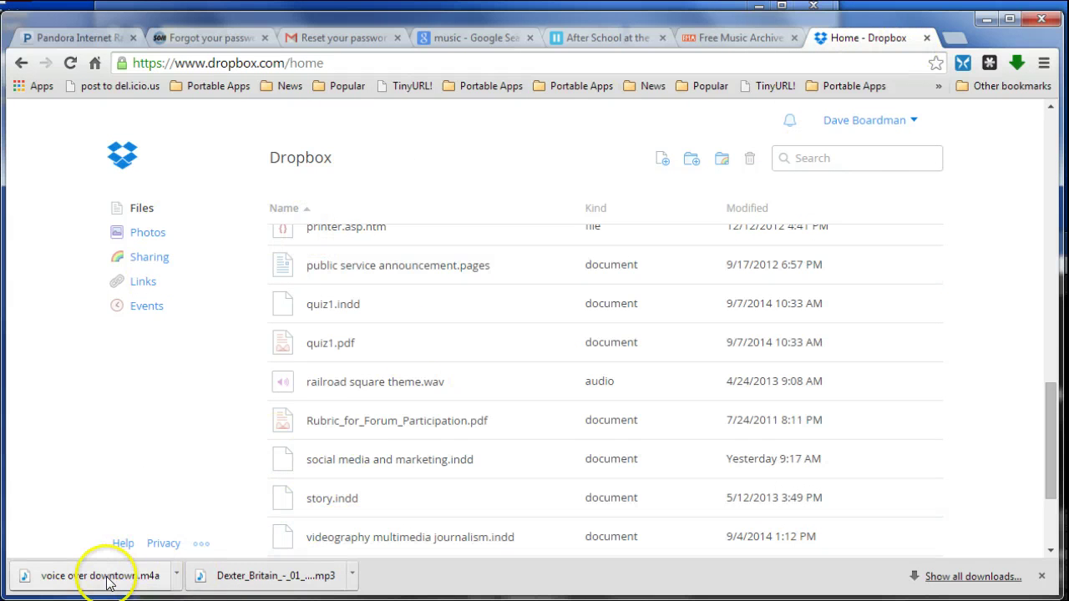
{"action": "left_click_drag", "start_coordinate": [355, 21], "coordinate": [1060, 600]}
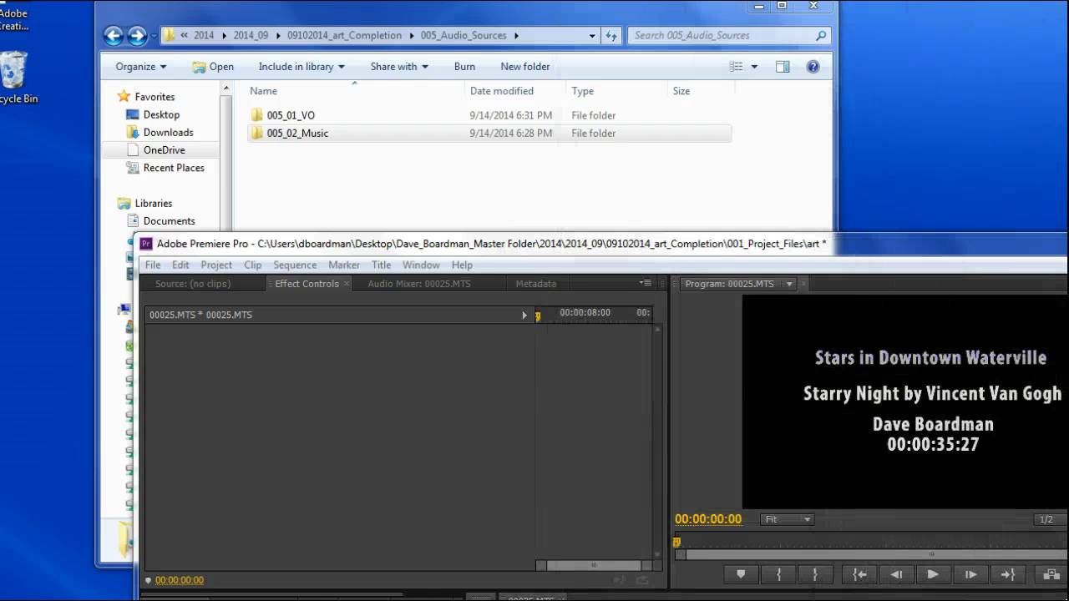
Bring Explorer forward and open the 005_Audio_Sources folder
{"action": "left_click", "coordinate": [321, 21]}
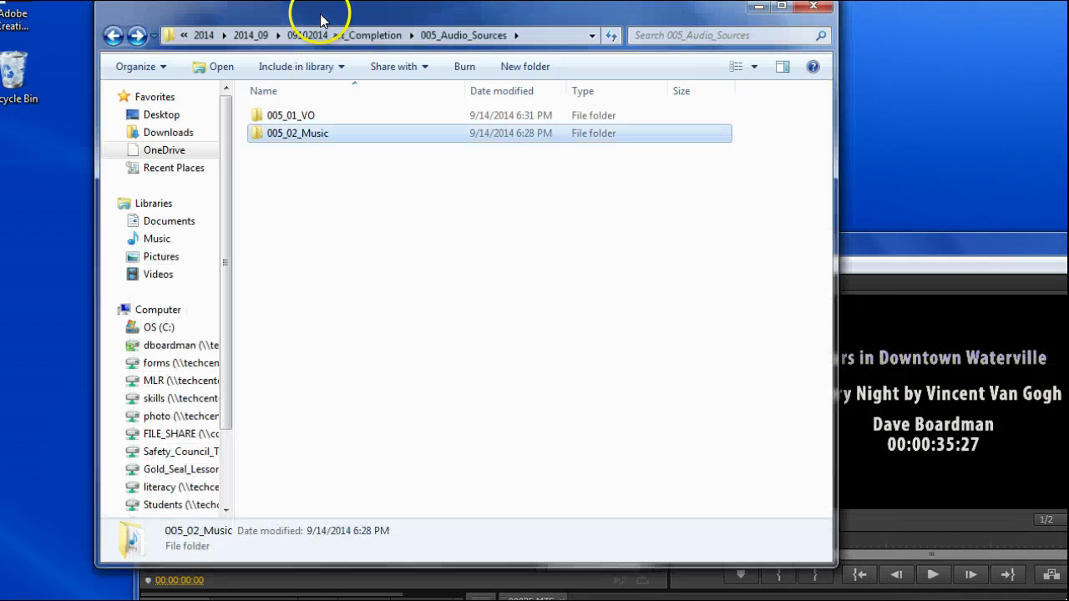
{"action": "left_click", "coordinate": [114, 36]}
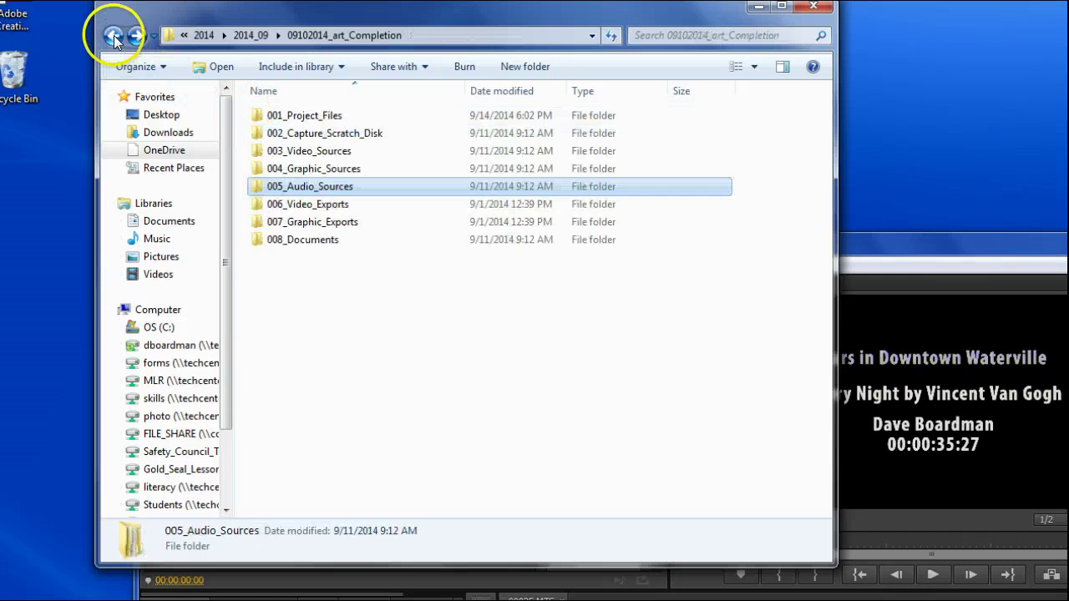
{"action": "double_click", "coordinate": [323, 187]}
Check the 005_01_VO and 005_02_Music folders, then bring Premiere Pro to the top
{"action": "double_click", "coordinate": [292, 122]}
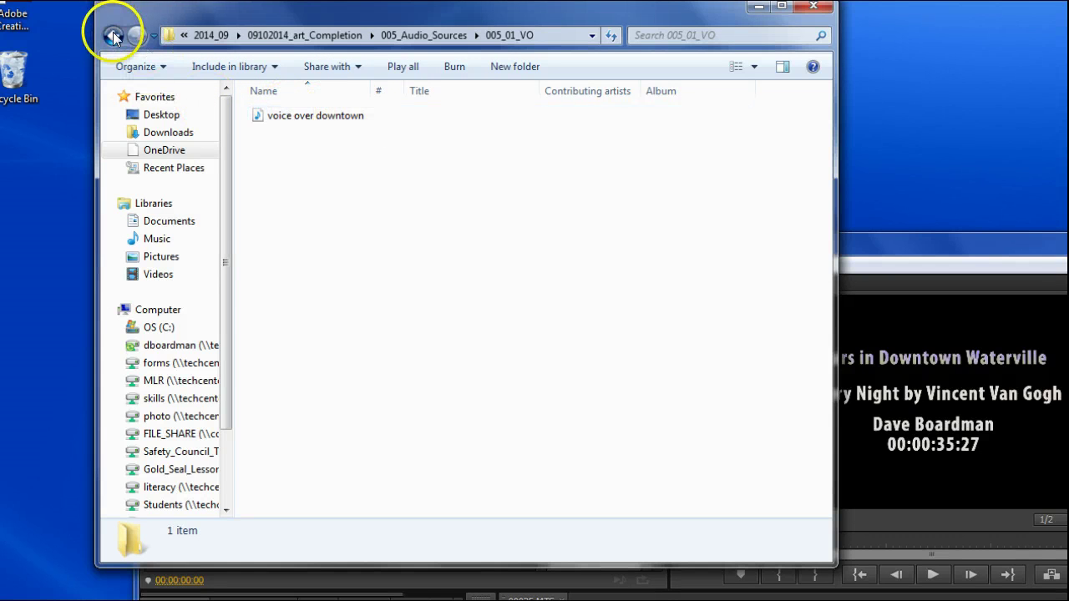
{"action": "left_click", "coordinate": [115, 35]}
{"action": "double_click", "coordinate": [285, 135]}
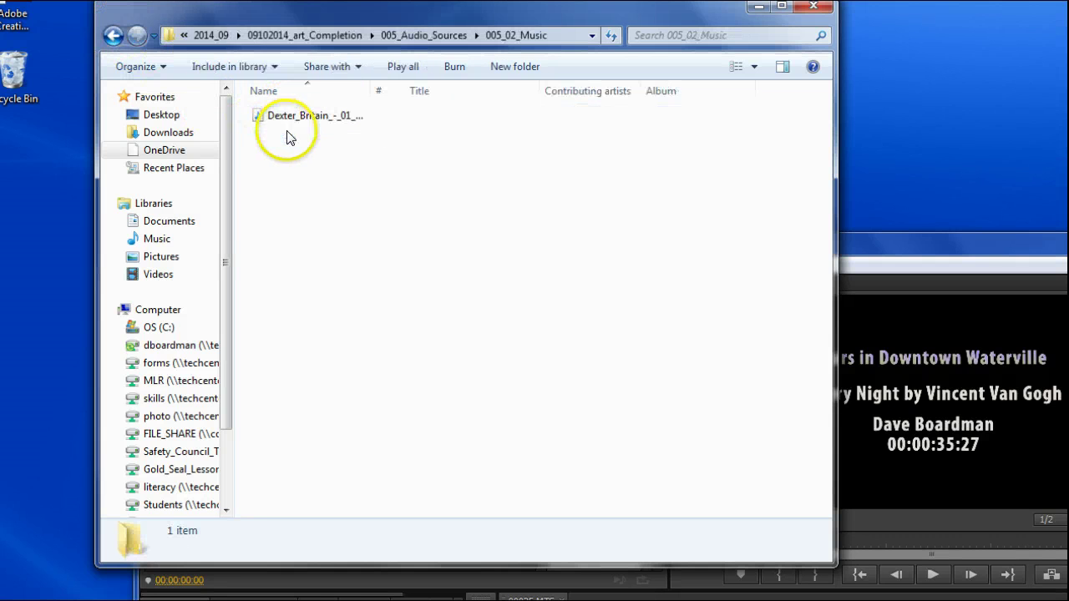
{"action": "left_click", "coordinate": [115, 35]}
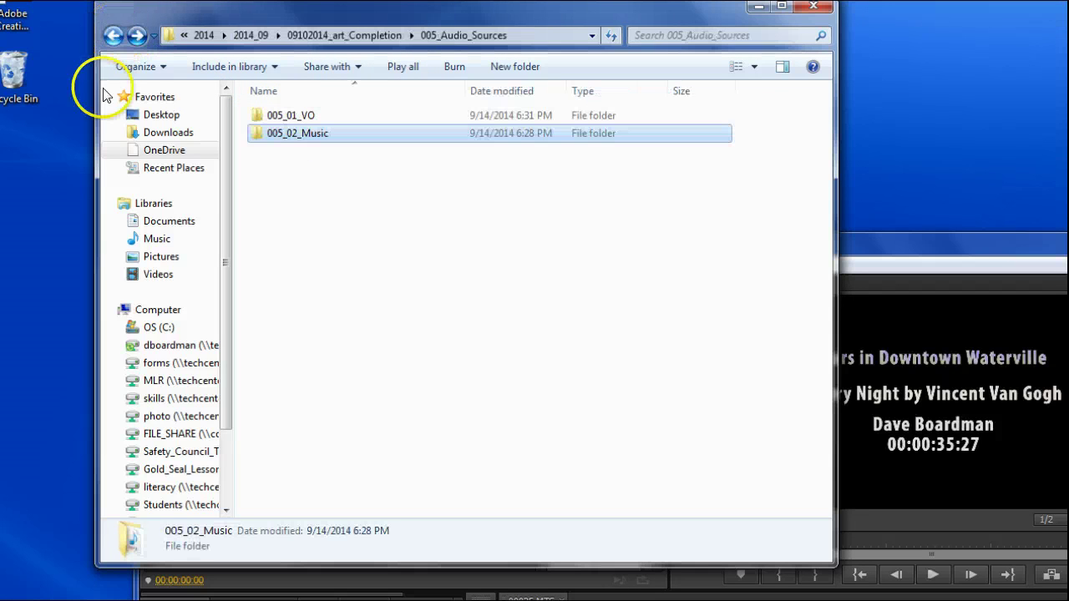
{"action": "left_click_drag", "start_coordinate": [863, 238], "coordinate": [739, 17]}
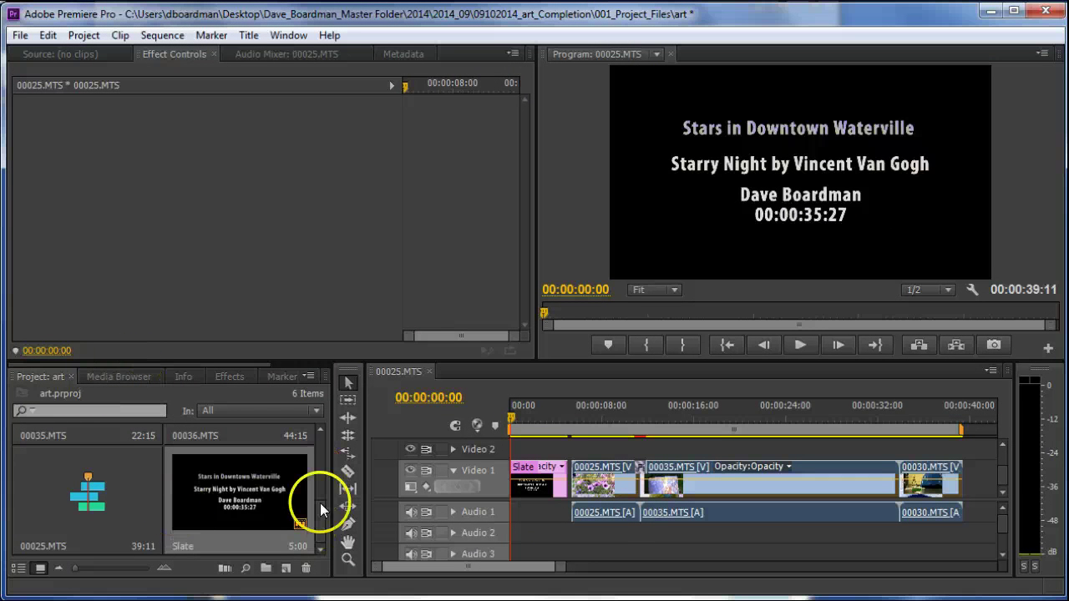
In the Media Browser, navigate from the C: drive through Users to dboardman
{"action": "left_click_drag", "start_coordinate": [320, 502], "coordinate": [323, 530]}
{"action": "left_click", "coordinate": [112, 375]}
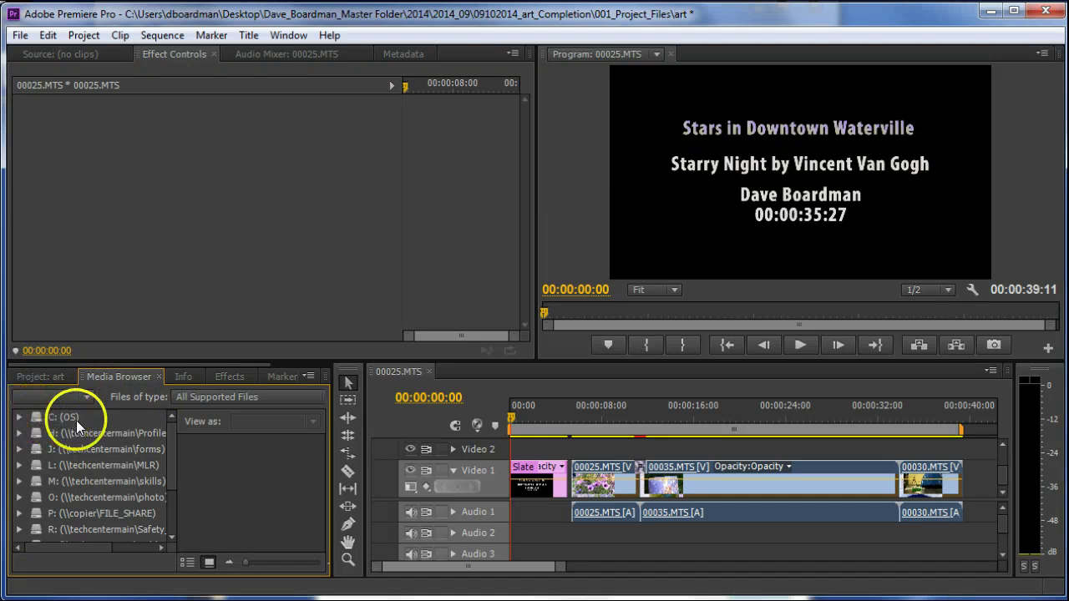
{"action": "left_click", "coordinate": [23, 418]}
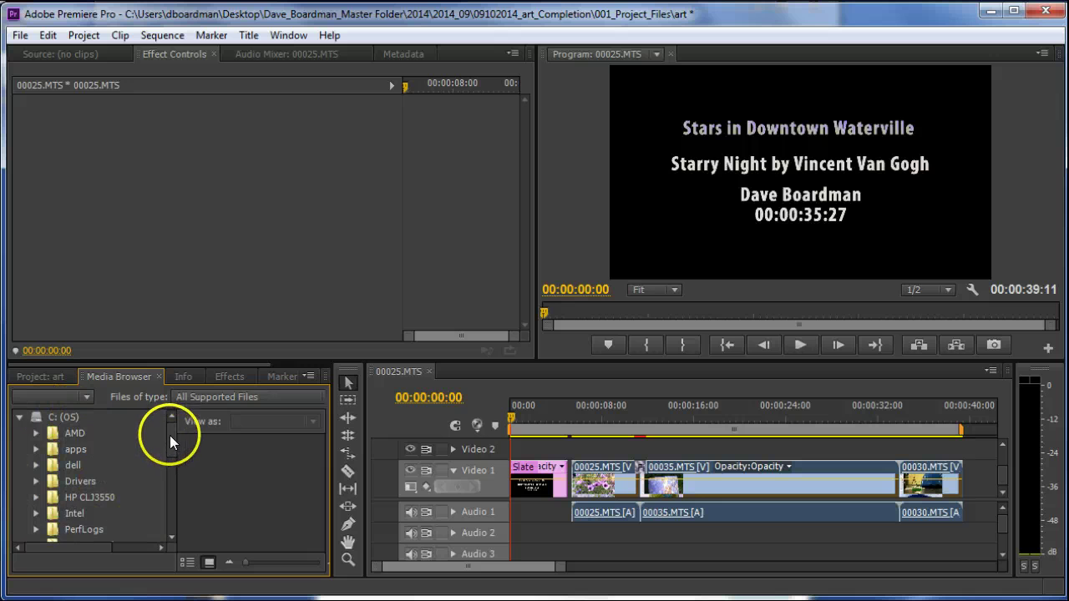
{"action": "left_click_drag", "start_coordinate": [170, 437], "coordinate": [170, 472]}
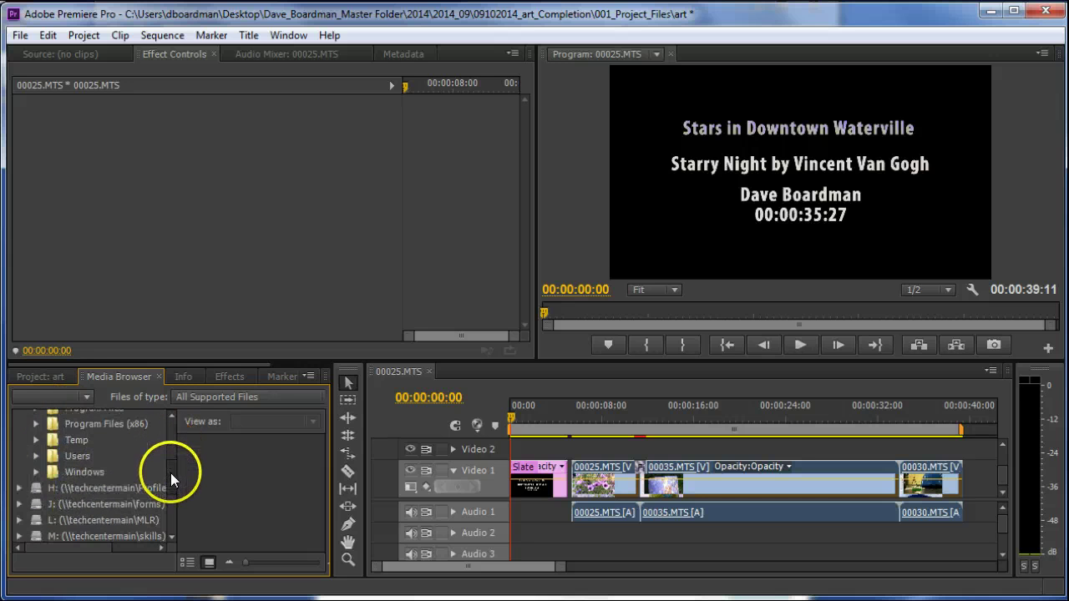
{"action": "left_click", "coordinate": [54, 455]}
{"action": "left_click_drag", "start_coordinate": [319, 453], "coordinate": [508, 492]}
{"action": "double_click", "coordinate": [251, 469]}
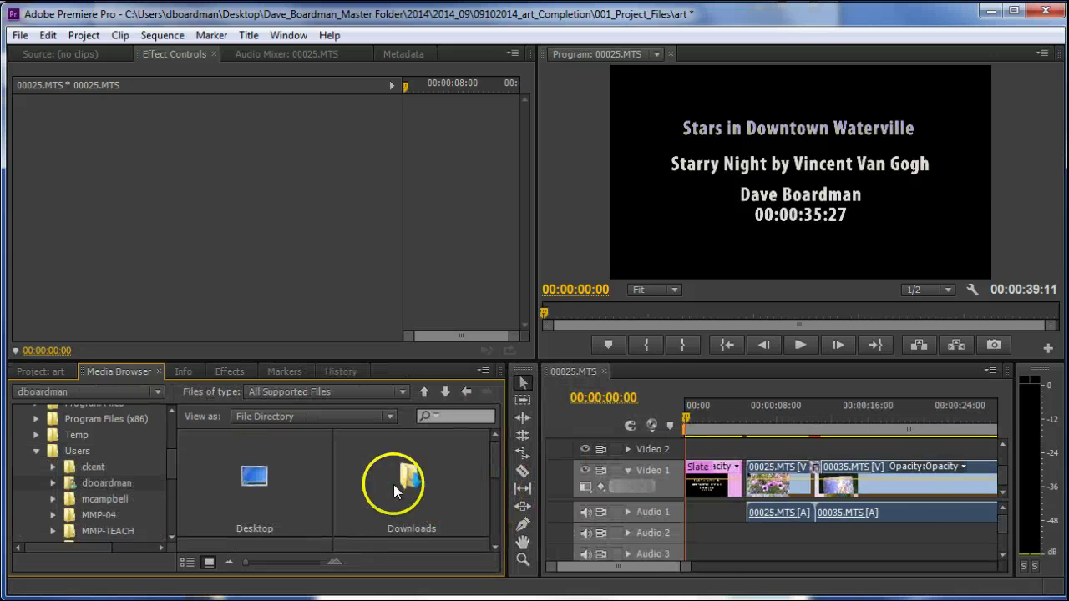
Navigate from Desktop through the project folders to 005_Audio_Sources > 005_01_VO
{"action": "double_click", "coordinate": [246, 477]}
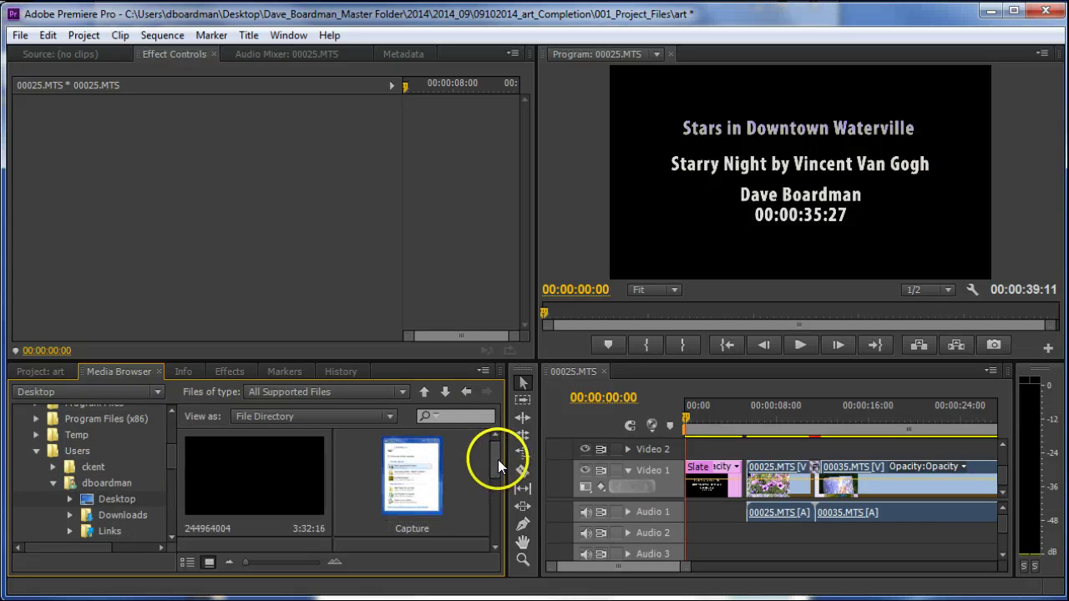
{"action": "left_click_drag", "start_coordinate": [498, 459], "coordinate": [492, 507]}
{"action": "double_click", "coordinate": [246, 448]}
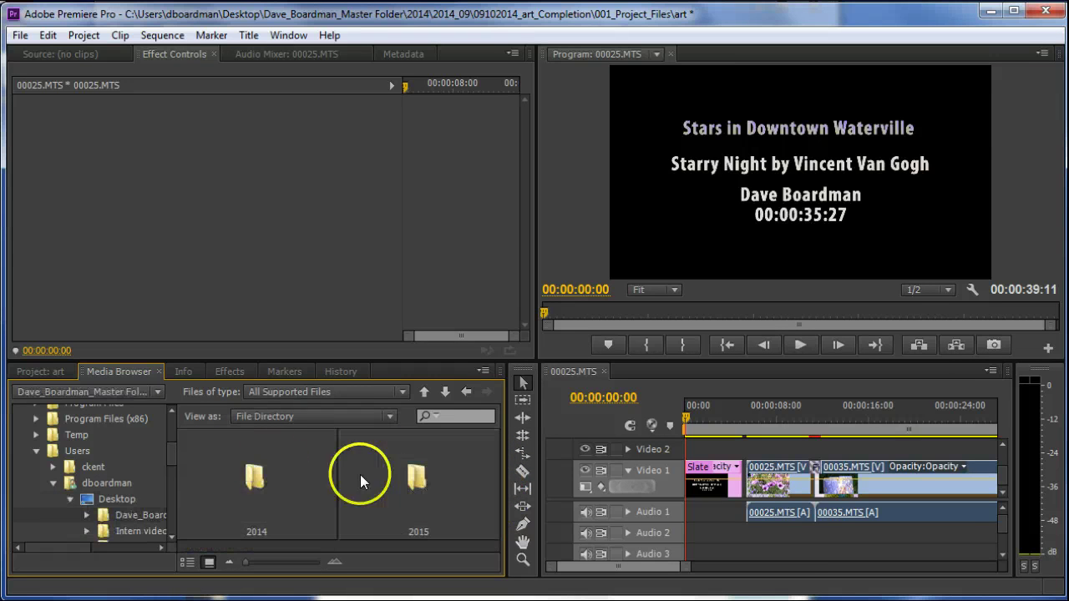
{"action": "double_click", "coordinate": [249, 477]}
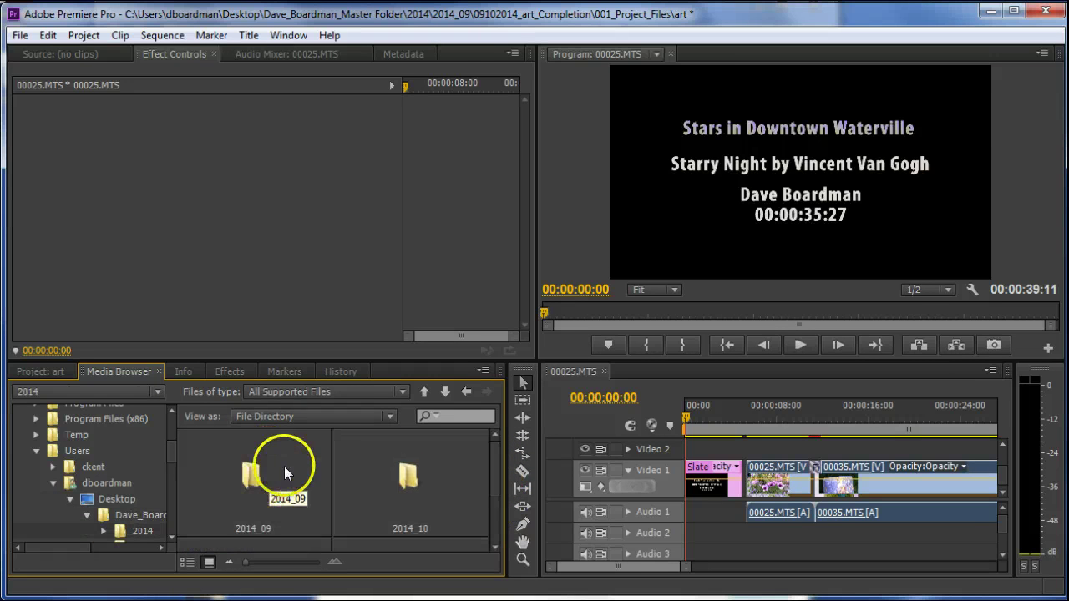
{"action": "left_click", "coordinate": [249, 478]}
{"action": "double_click", "coordinate": [248, 477]}
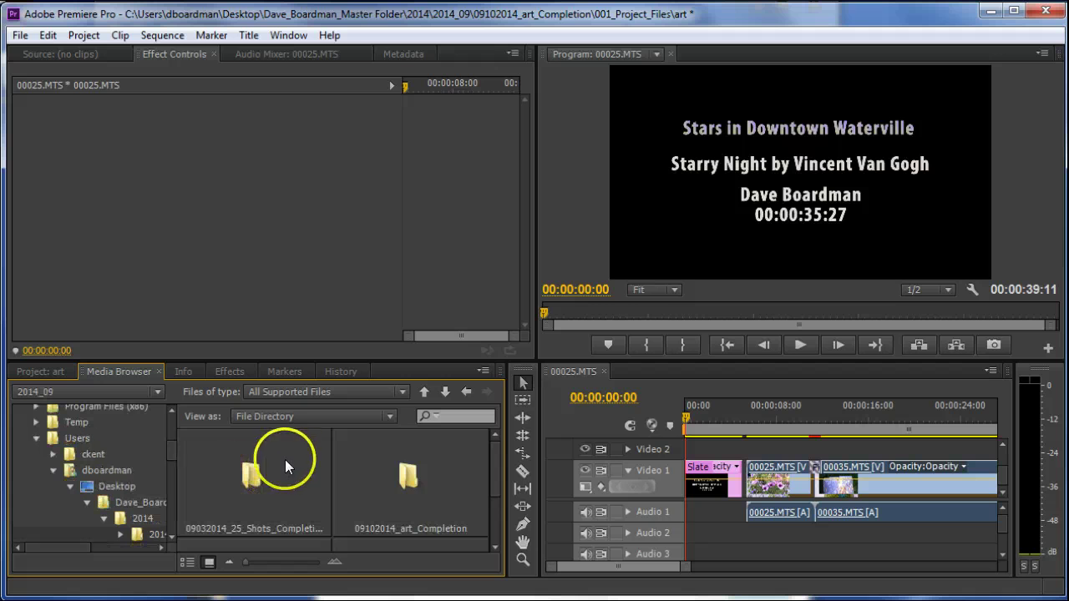
{"action": "double_click", "coordinate": [412, 474]}
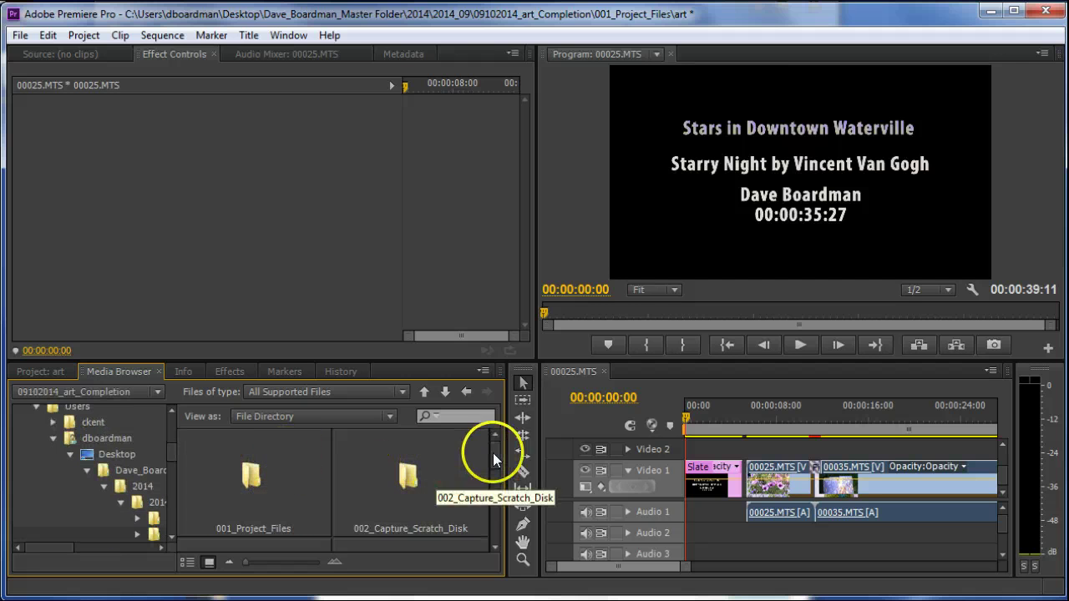
{"action": "left_click_drag", "start_coordinate": [492, 453], "coordinate": [489, 505]}
{"action": "double_click", "coordinate": [248, 467]}
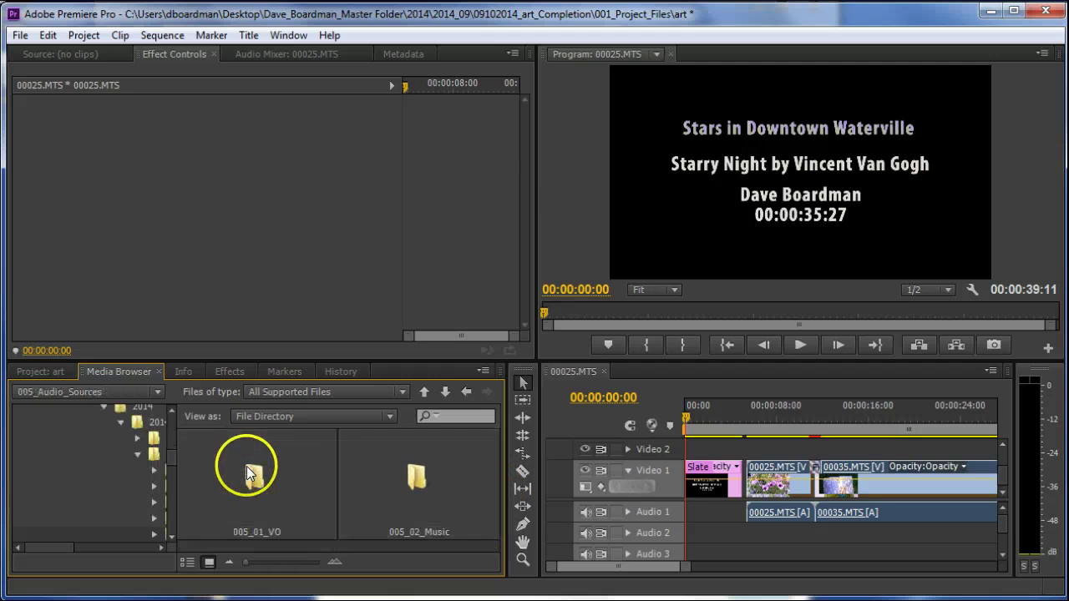
{"action": "double_click", "coordinate": [255, 483]}
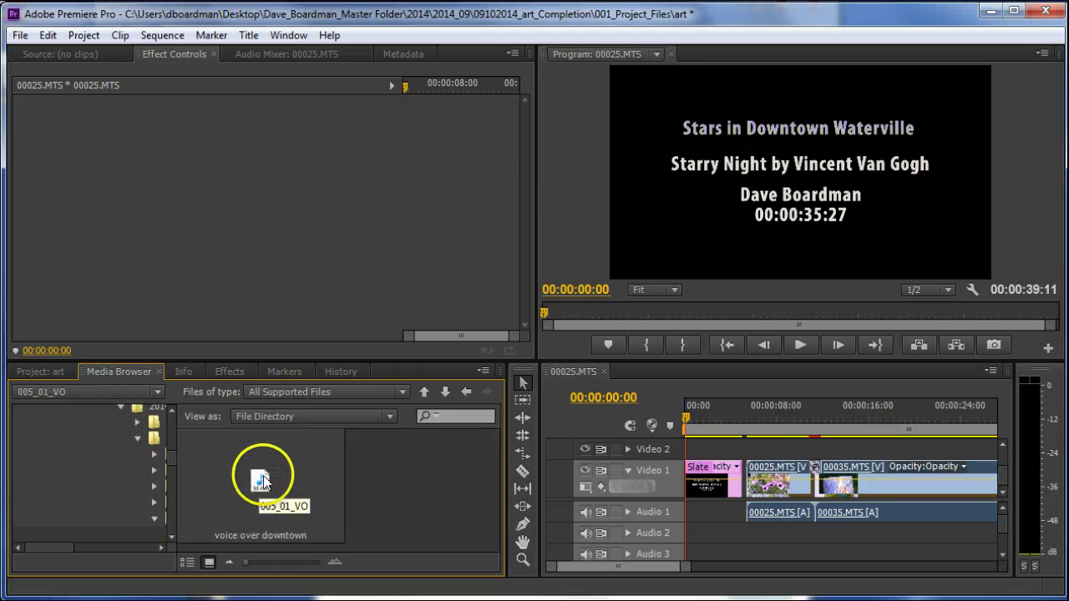
Import the voice over downtown file, widen the Media Browser, and play then stop the sequence
{"action": "right_click", "coordinate": [259, 473]}
{"action": "left_click", "coordinate": [299, 487]}
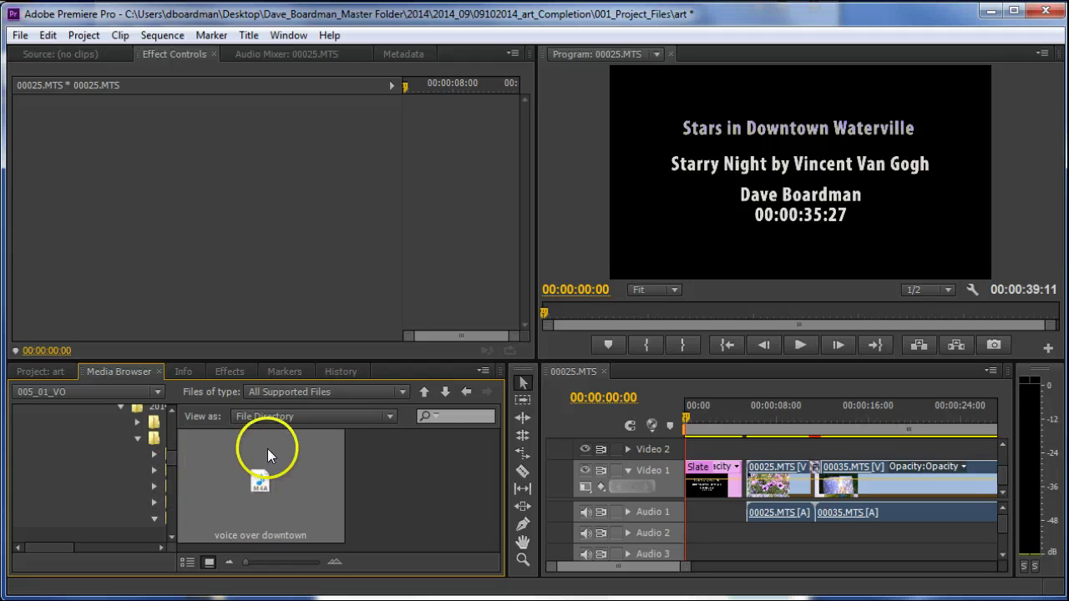
{"action": "left_click", "coordinate": [464, 388]}
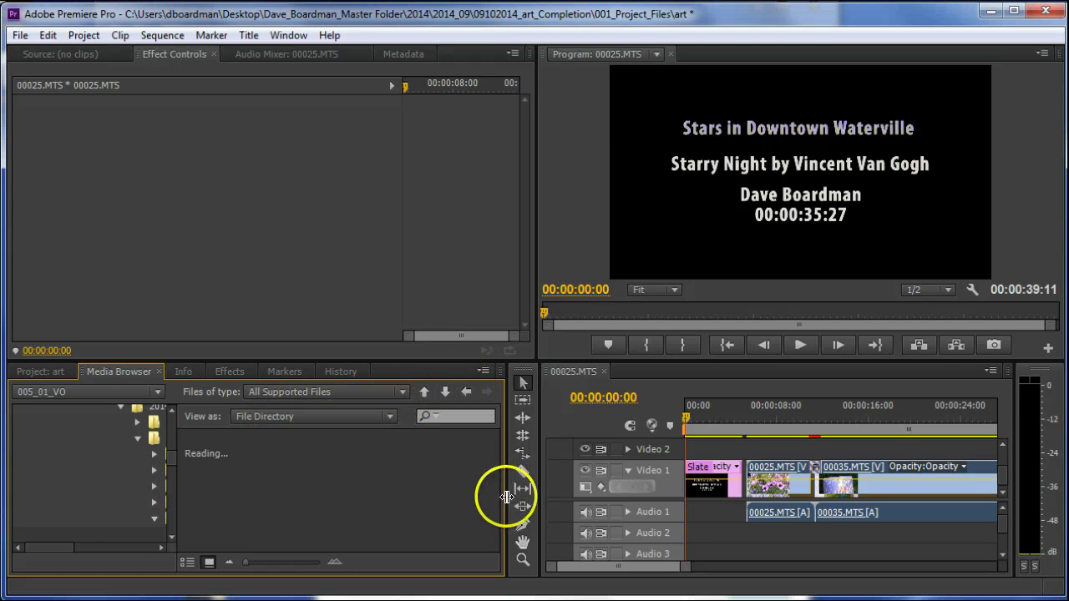
{"action": "left_click_drag", "start_coordinate": [507, 493], "coordinate": [554, 493]}
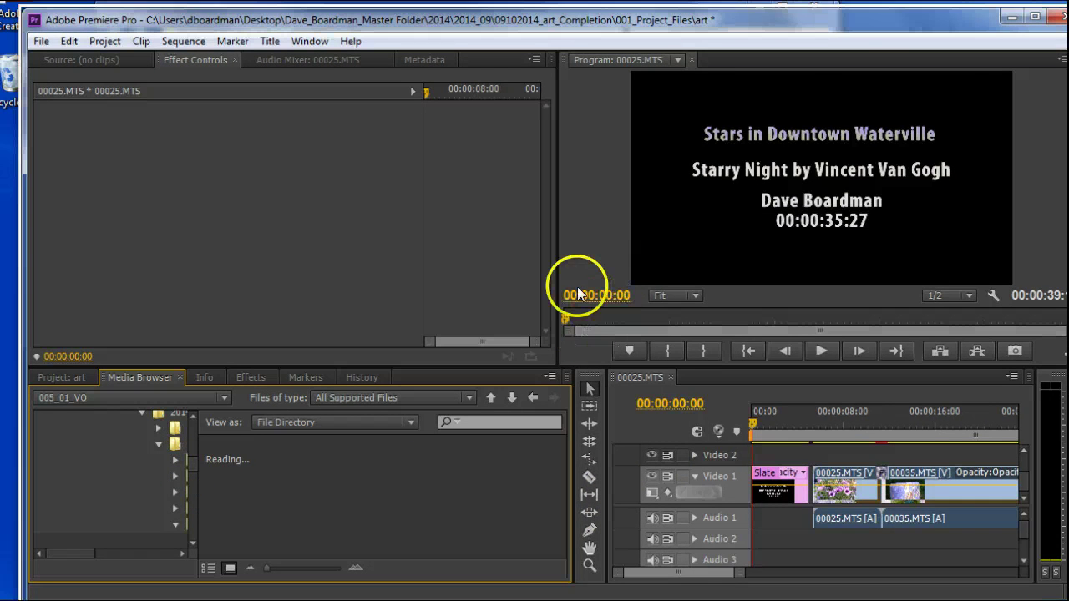
{"action": "key", "text": "space"}
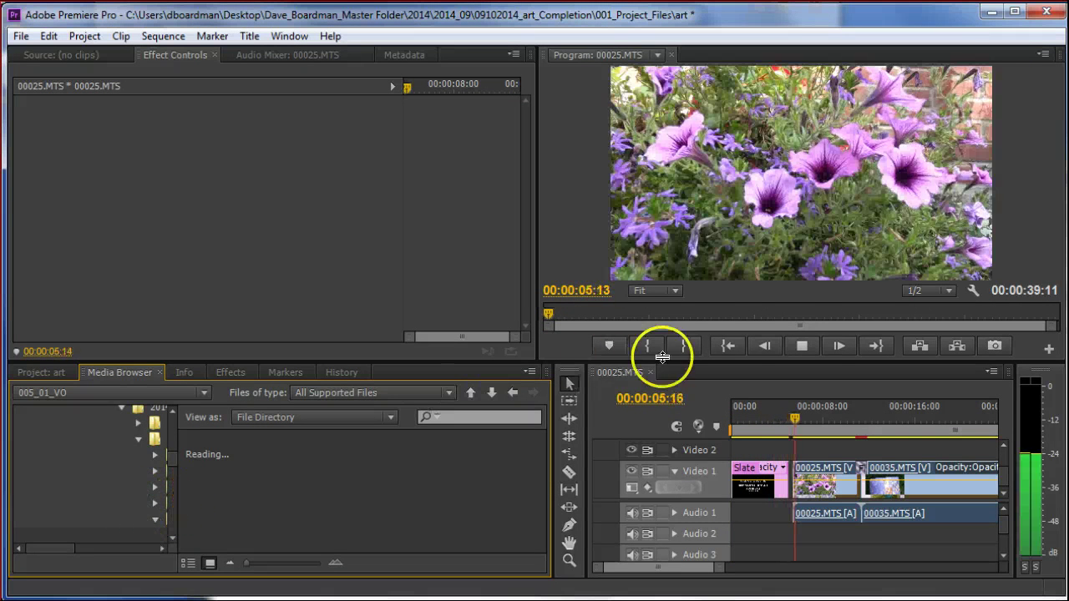
{"action": "left_click", "coordinate": [804, 345]}
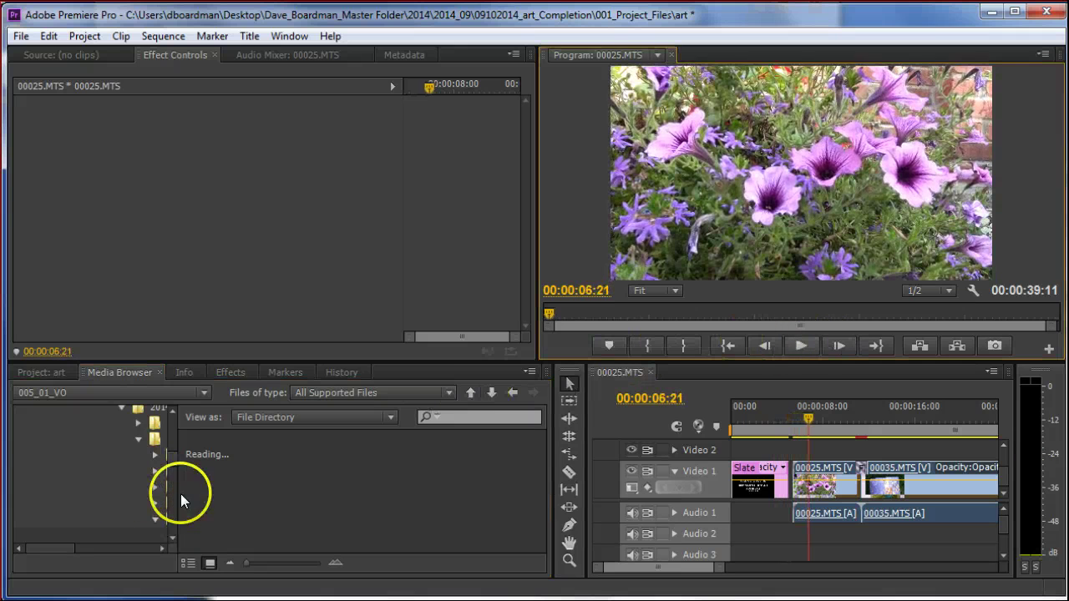
Open the 005_02_Music folder and import the Dexter Britain mp3
{"action": "left_click_drag", "start_coordinate": [182, 491], "coordinate": [285, 492]}
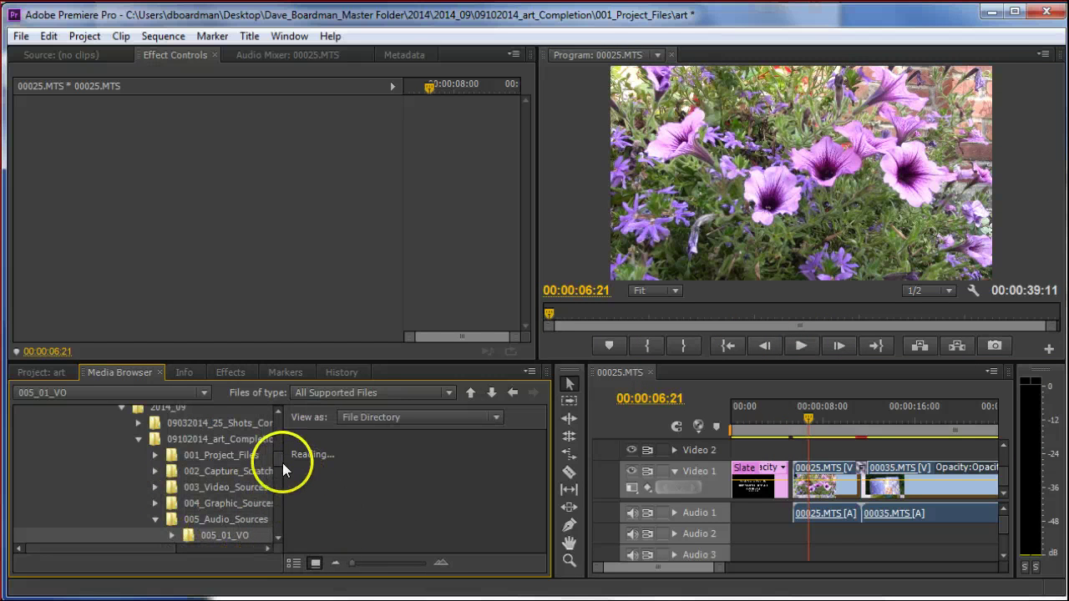
{"action": "scroll", "coordinate": [281, 459], "scroll_direction": "down", "scroll_amount": 3}
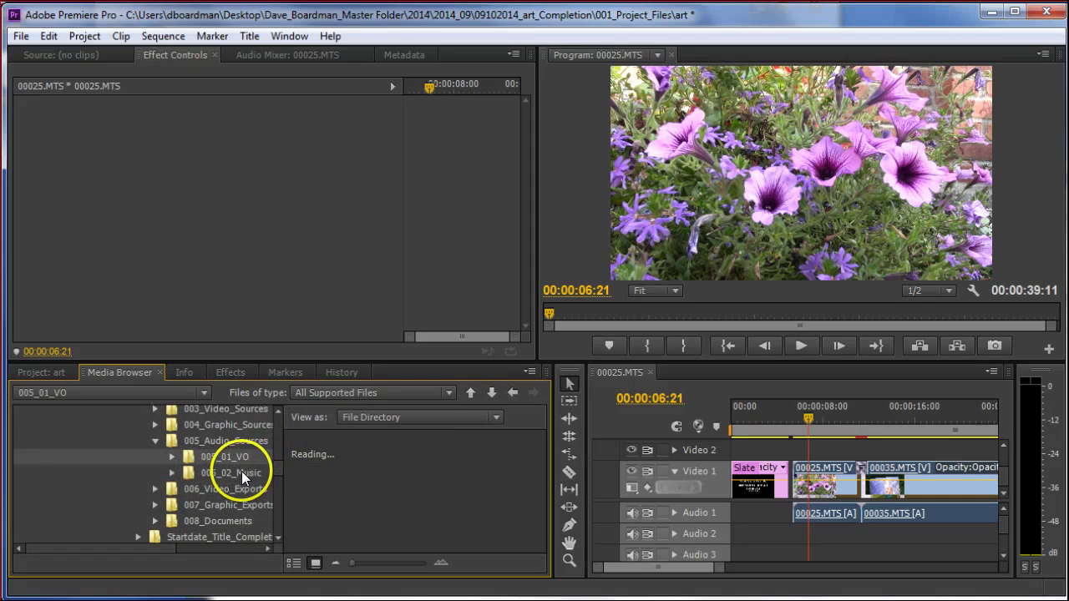
{"action": "left_click", "coordinate": [242, 471]}
{"action": "right_click", "coordinate": [364, 481]}
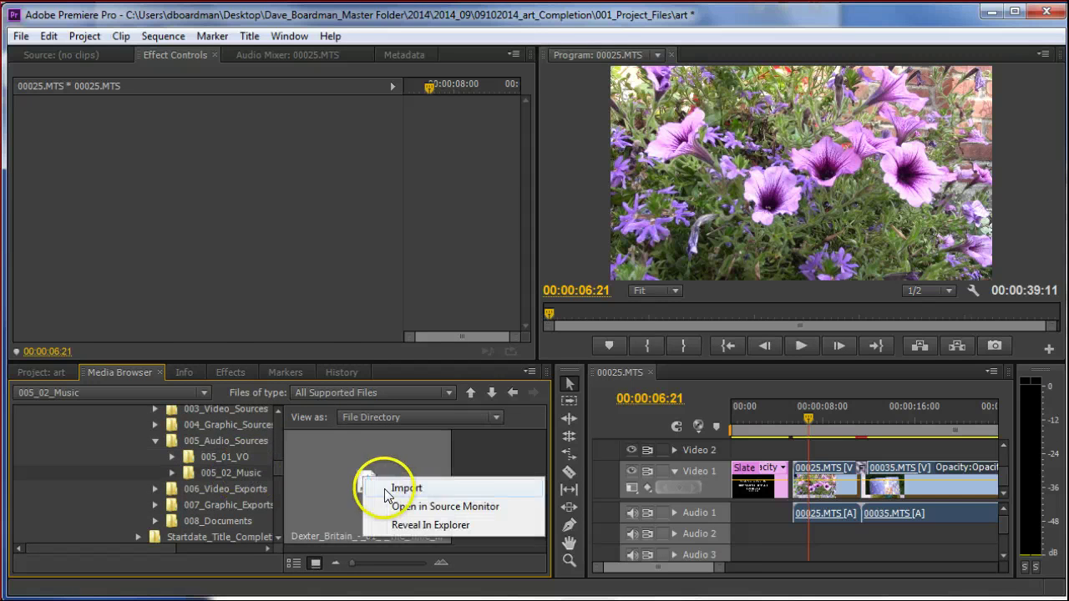
{"action": "left_click", "coordinate": [391, 488]}
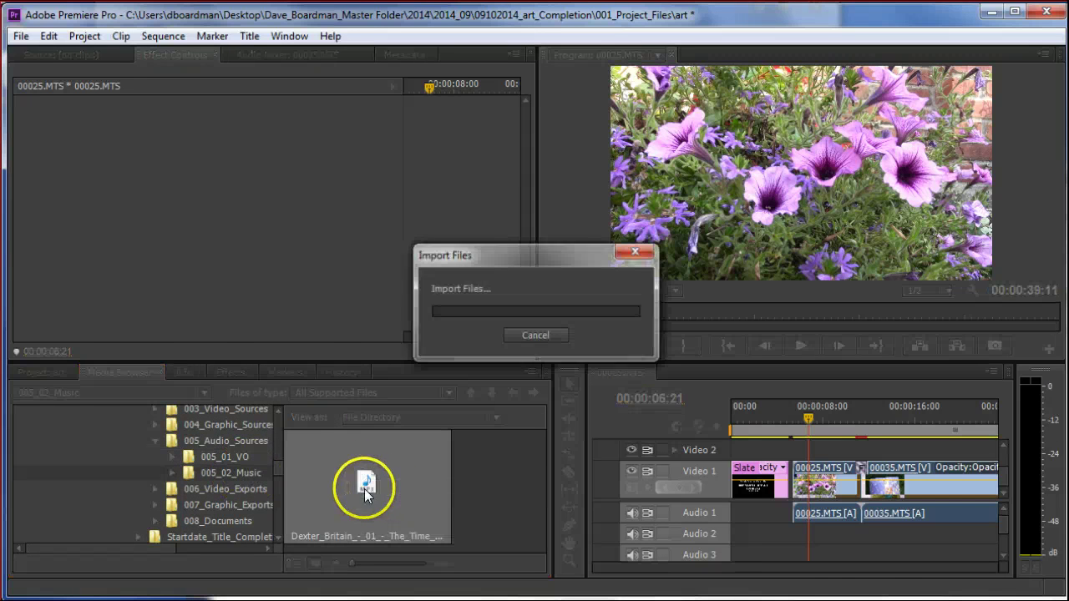
Show the Project bin and resize panels for a smaller Program monitor and wider Timeline
{"action": "left_click", "coordinate": [41, 372]}
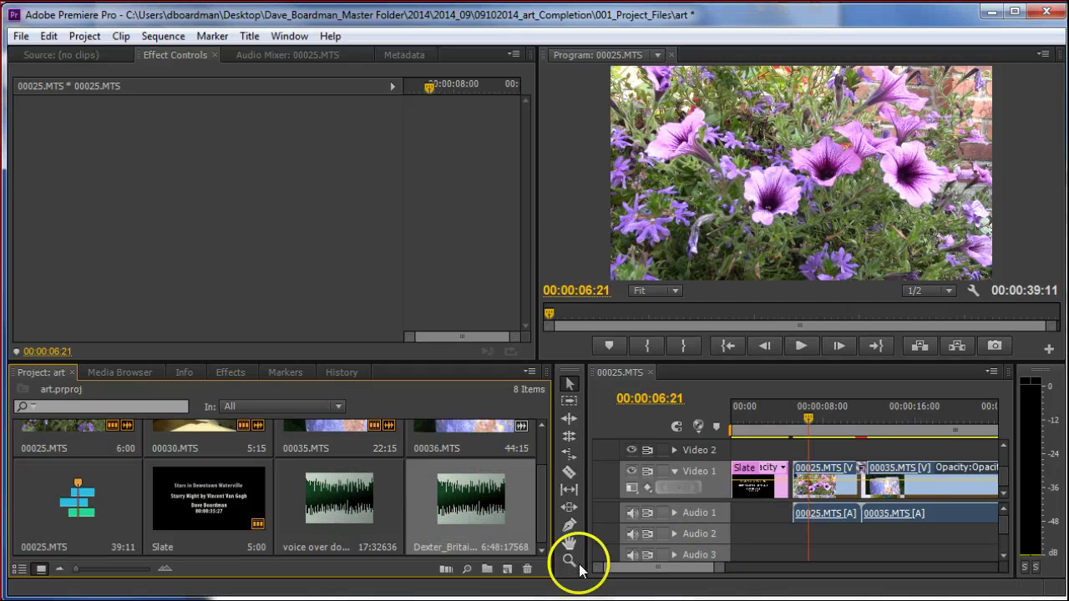
{"action": "left_click_drag", "start_coordinate": [542, 202], "coordinate": [53, 161]}
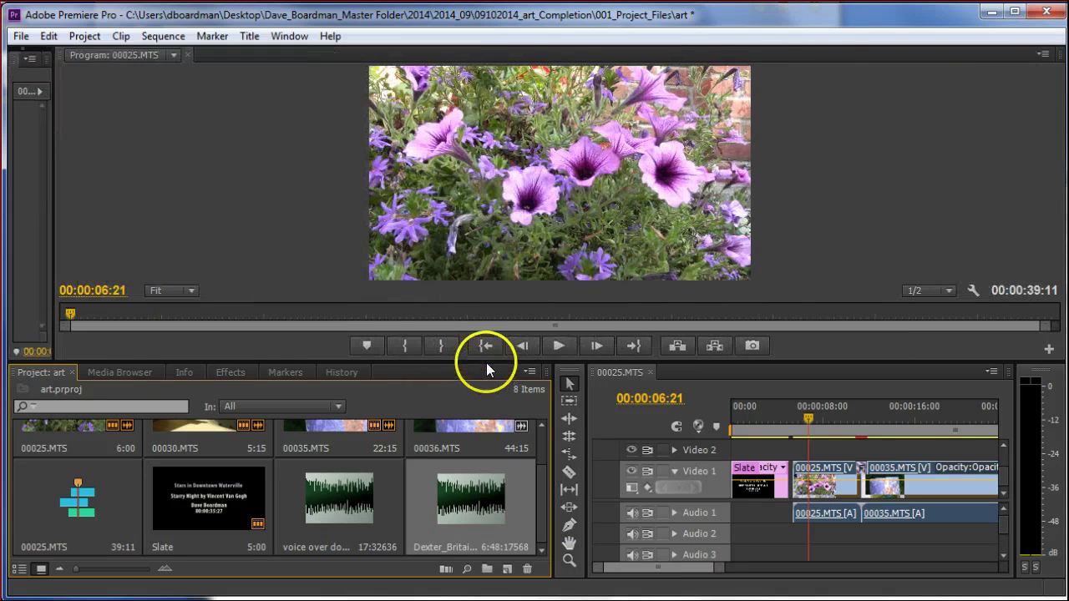
{"action": "left_click_drag", "start_coordinate": [485, 359], "coordinate": [486, 215]}
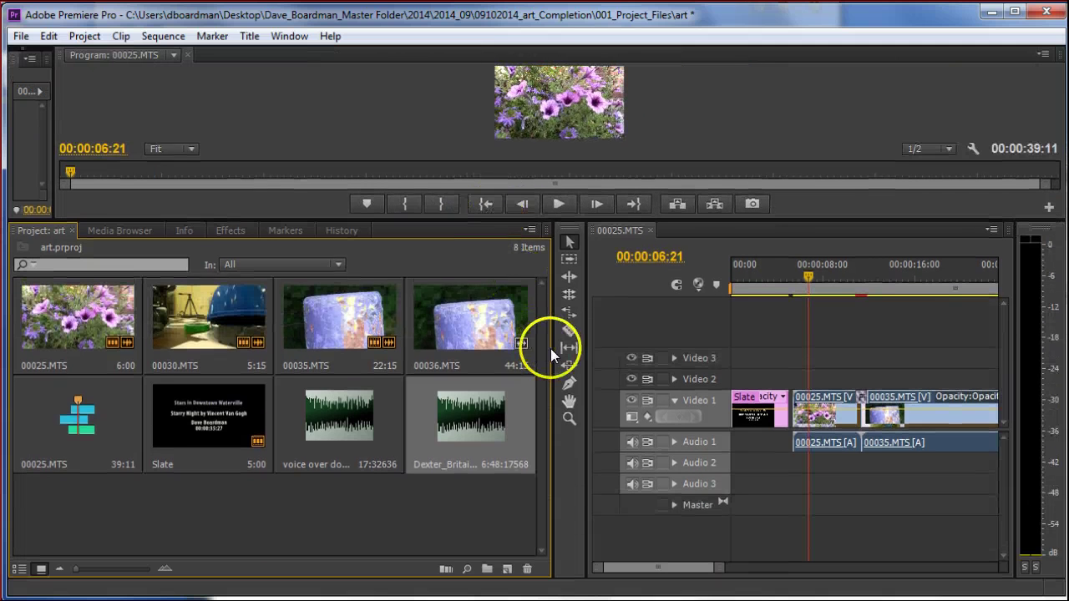
{"action": "left_click_drag", "start_coordinate": [555, 351], "coordinate": [253, 347]}
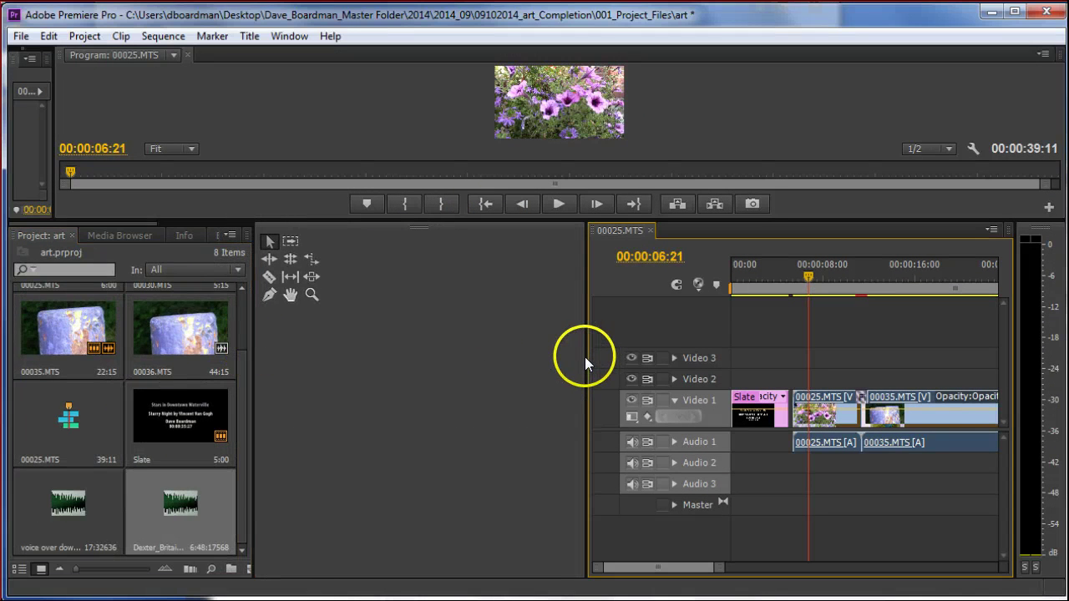
{"action": "left_click_drag", "start_coordinate": [587, 361], "coordinate": [287, 336]}
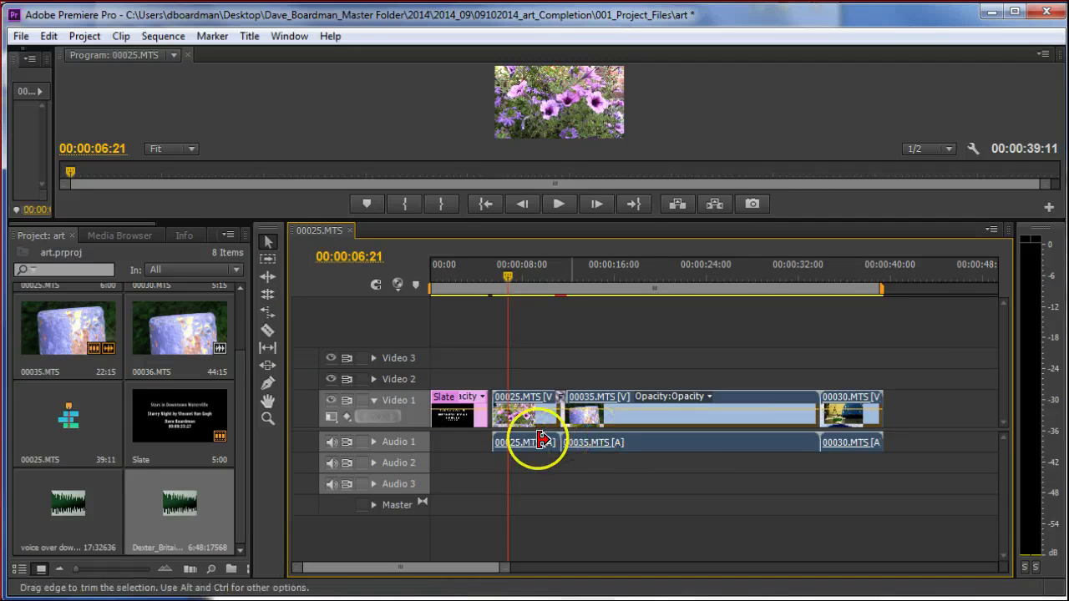
Mute the Audio 1 track and briefly preview the sequence
{"action": "left_click", "coordinate": [331, 441]}
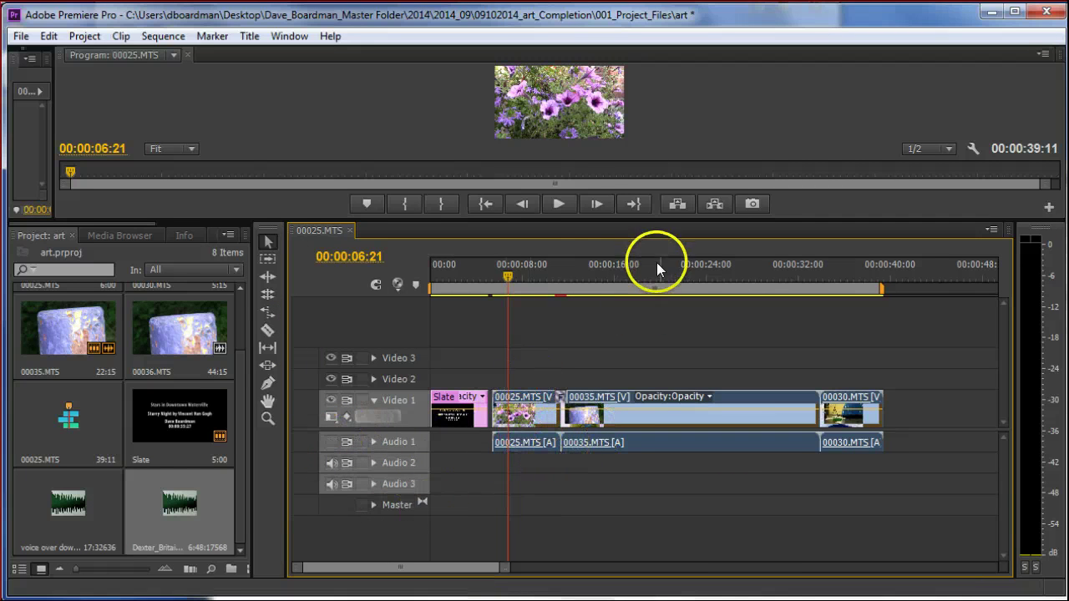
{"action": "left_click", "coordinate": [569, 210]}
{"action": "left_click", "coordinate": [570, 210]}
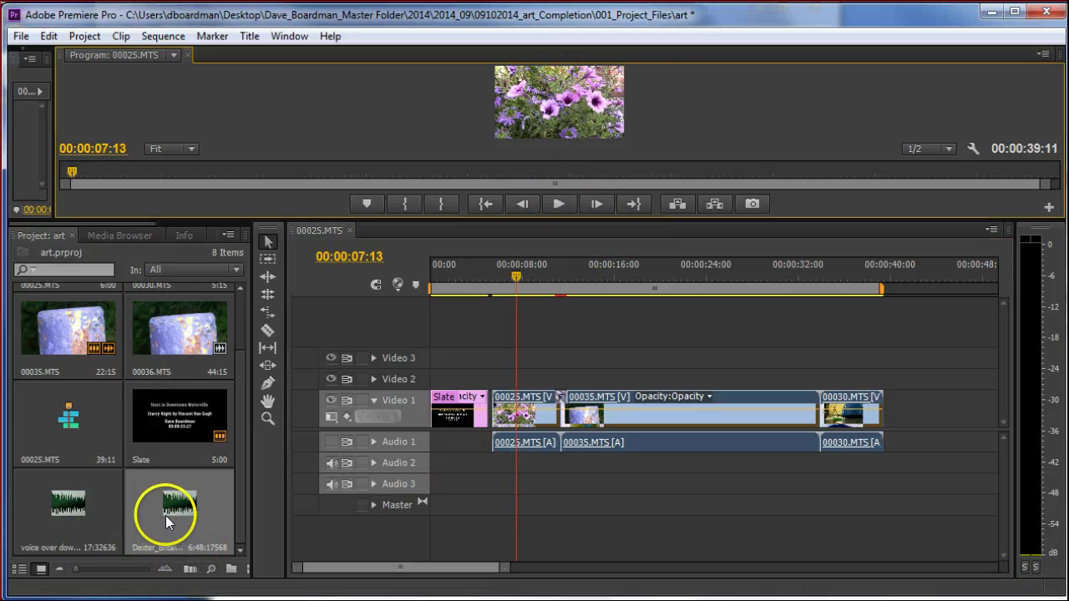
Place the Dexter Britain mp3 on Audio 3 at the sequence start and enlarge the audio tracks
{"action": "left_click_drag", "start_coordinate": [174, 502], "coordinate": [435, 496]}
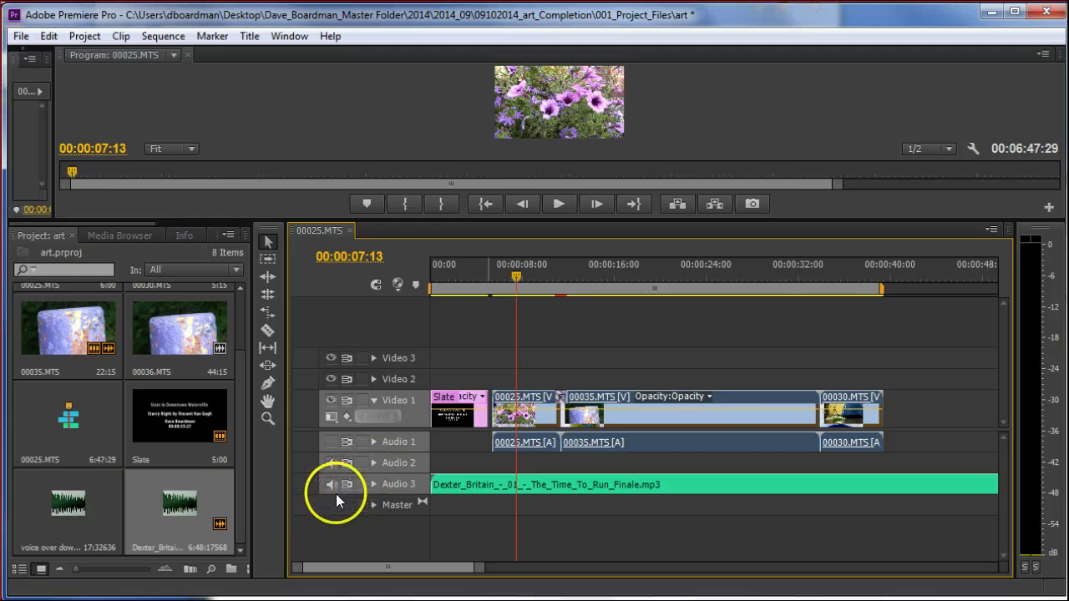
{"action": "key", "text": "ctrl+a"}
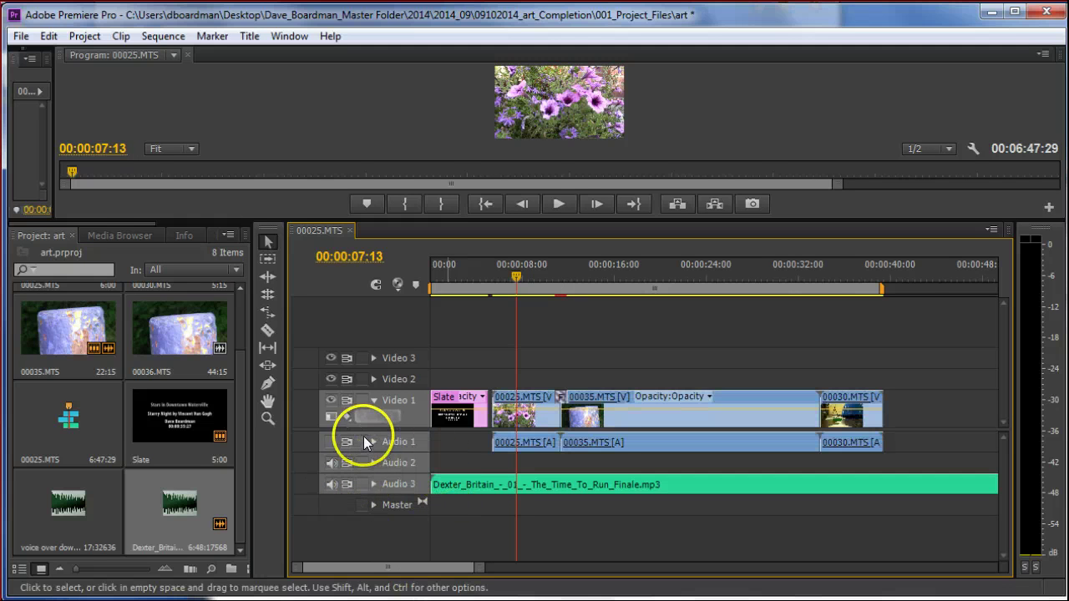
{"action": "left_click_drag", "start_coordinate": [368, 413], "coordinate": [370, 406]}
{"action": "left_click_drag", "start_coordinate": [380, 461], "coordinate": [371, 465]}
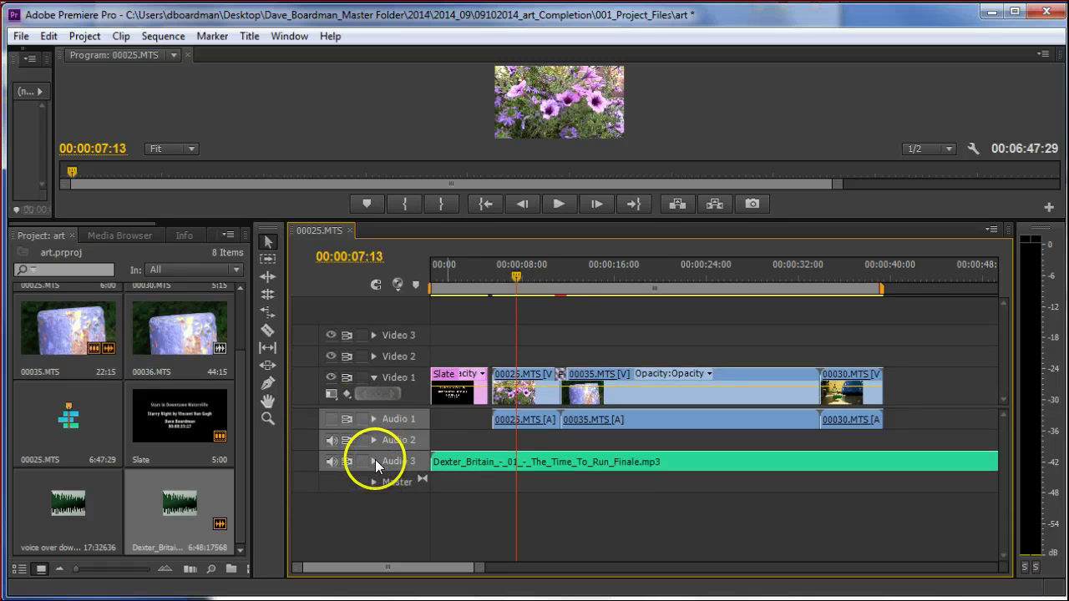
Expand Audio 3 and drag the Dexter Britain clip's volume line down
{"action": "left_click", "coordinate": [375, 460]}
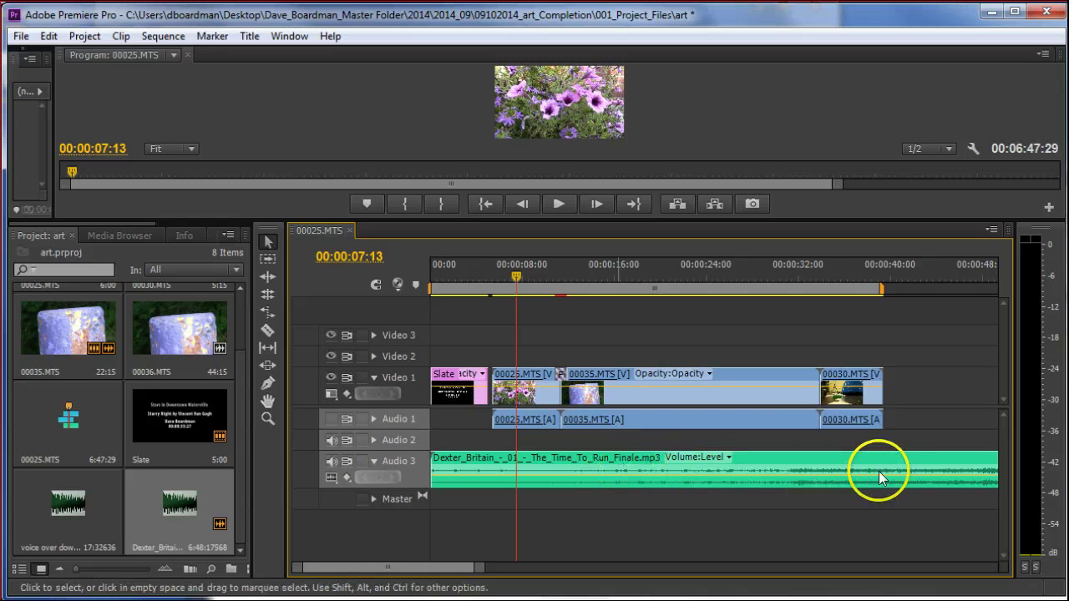
{"action": "left_click", "coordinate": [542, 474]}
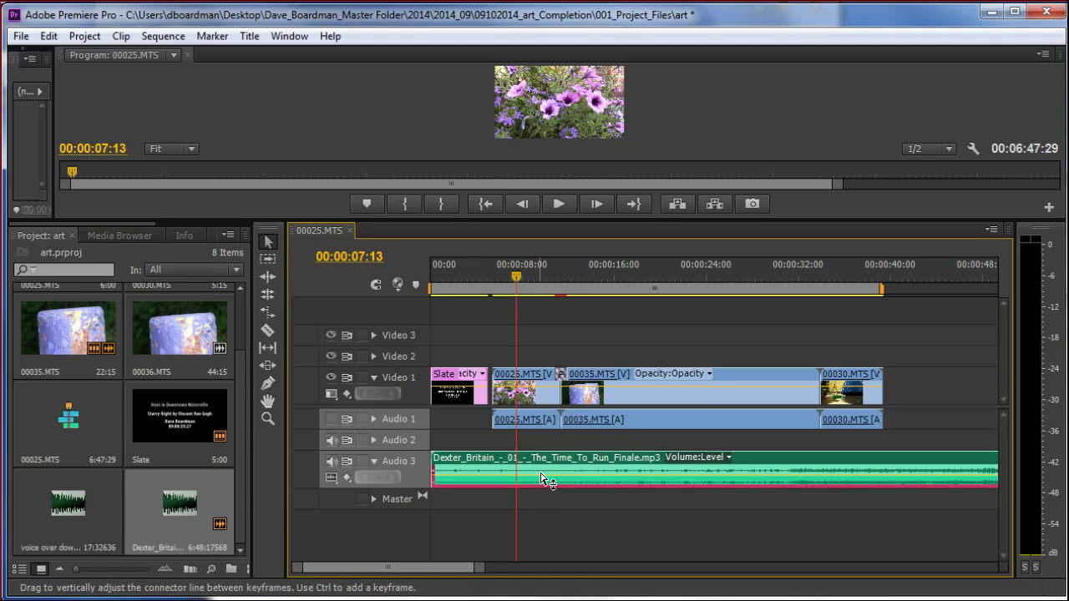
{"action": "mouse_move", "coordinate": [542, 474]}
{"action": "left_mouse_down"}
{"action": "mouse_move", "coordinate": [534, 479]}
{"action": "mouse_move", "coordinate": [547, 484]}
{"action": "left_mouse_up"}
{"action": "mouse_move", "coordinate": [77, 520]}
{"action": "left_mouse_down"}
{"action": "mouse_move", "coordinate": [341, 489]}
{"action": "mouse_move", "coordinate": [479, 503]}
{"action": "mouse_move", "coordinate": [71, 501]}
{"action": "left_mouse_up"}
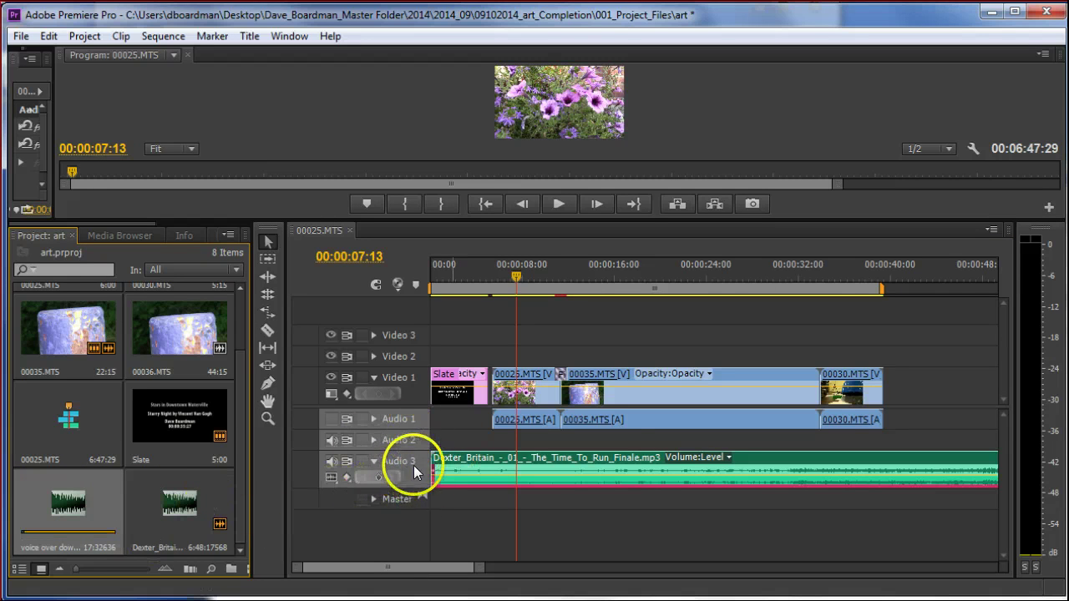
Add voice over downtown.m4a to Audio 2 and preview it over the music from about 9 seconds
{"action": "left_click_drag", "start_coordinate": [110, 491], "coordinate": [507, 445]}
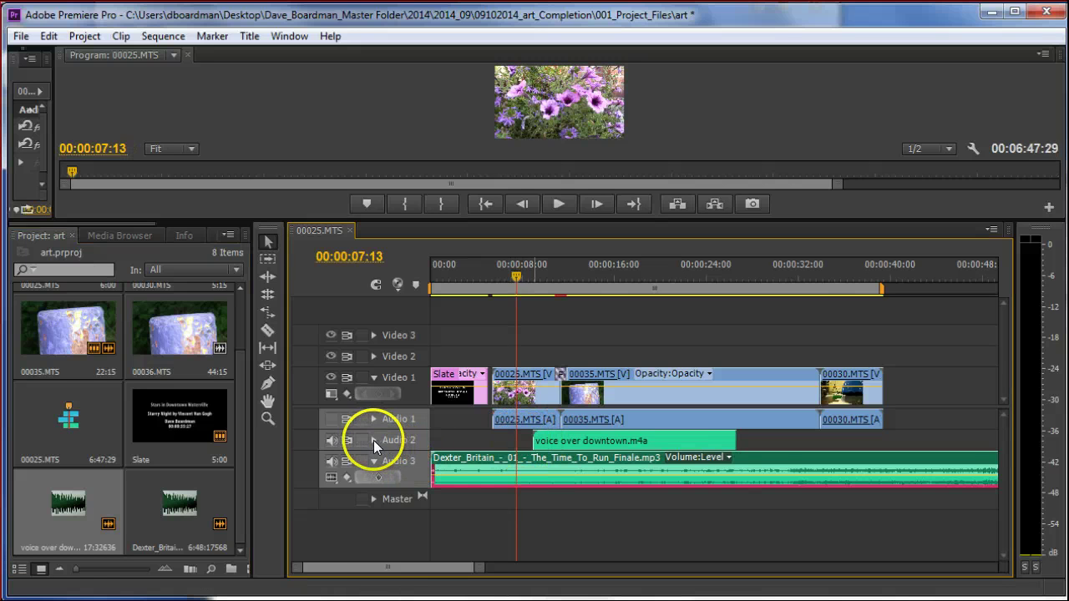
{"action": "left_click", "coordinate": [374, 440]}
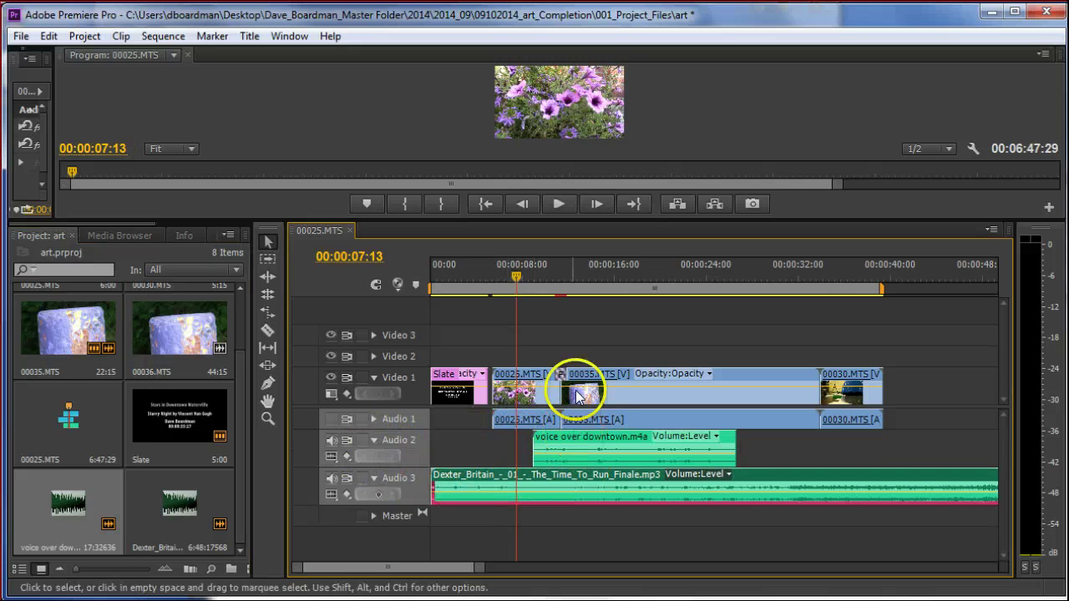
{"action": "left_click_drag", "start_coordinate": [517, 272], "coordinate": [541, 273]}
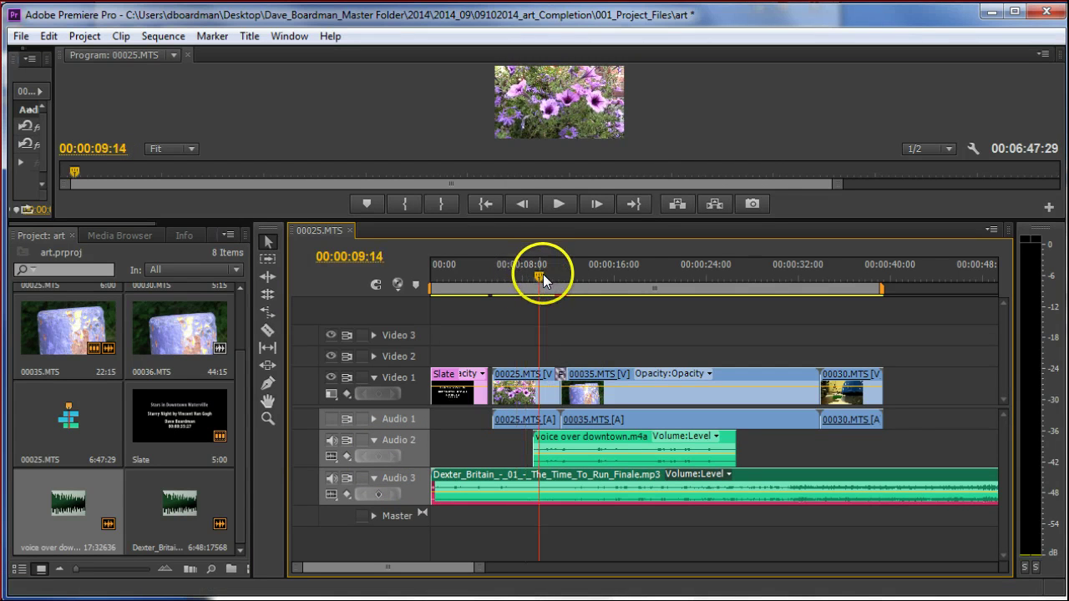
{"action": "key", "text": "space"}
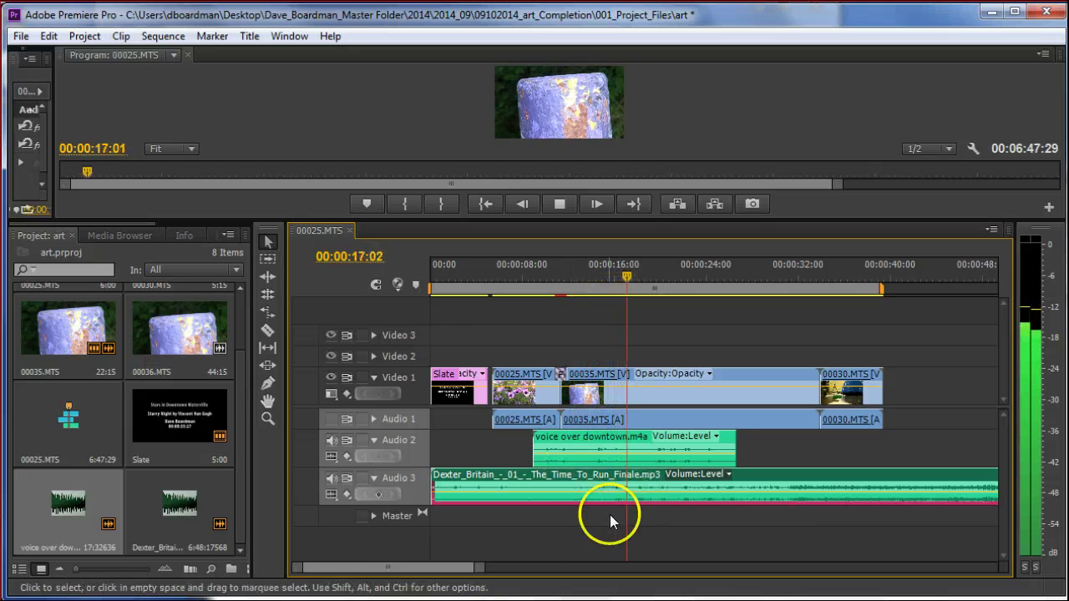
{"action": "key", "text": "space"}
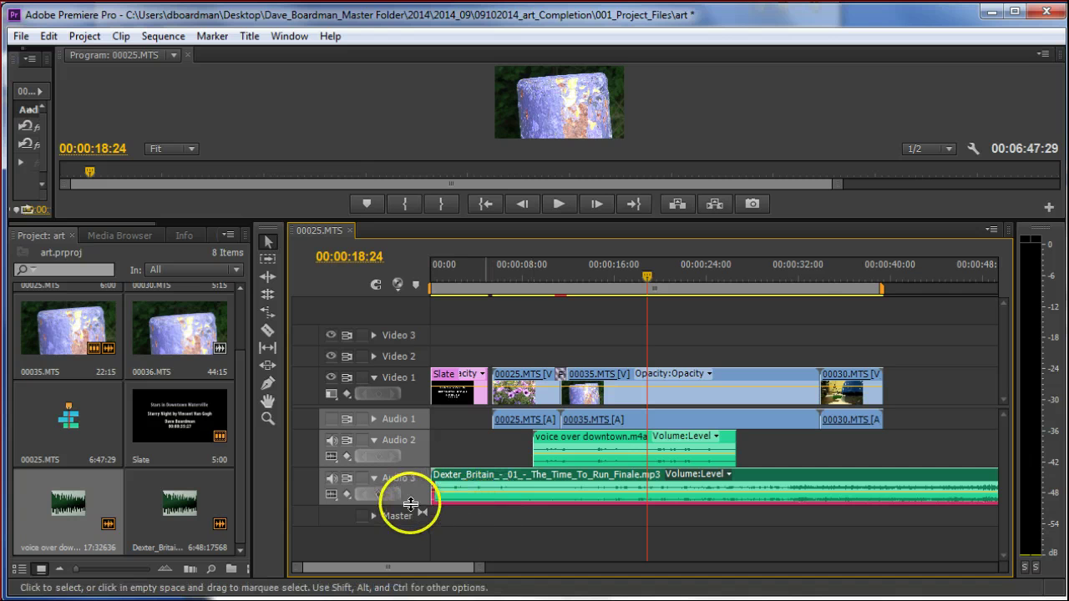
{"action": "left_click_drag", "start_coordinate": [416, 502], "coordinate": [416, 532]}
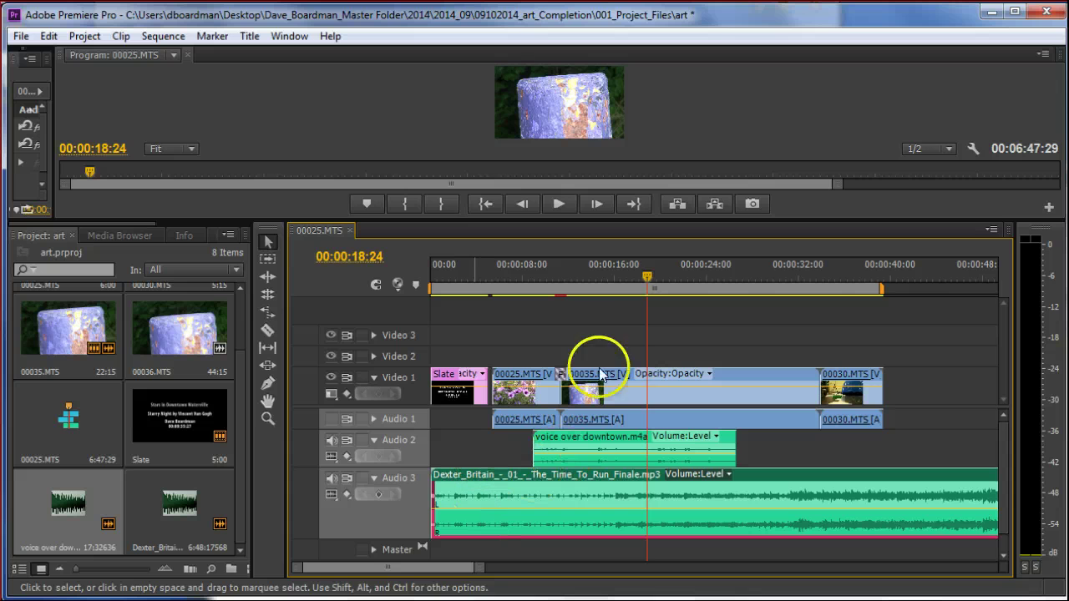
Mute the Audio 3 music and play the voice-over alone from about 11 seconds
{"action": "left_click_drag", "start_coordinate": [634, 273], "coordinate": [571, 288]}
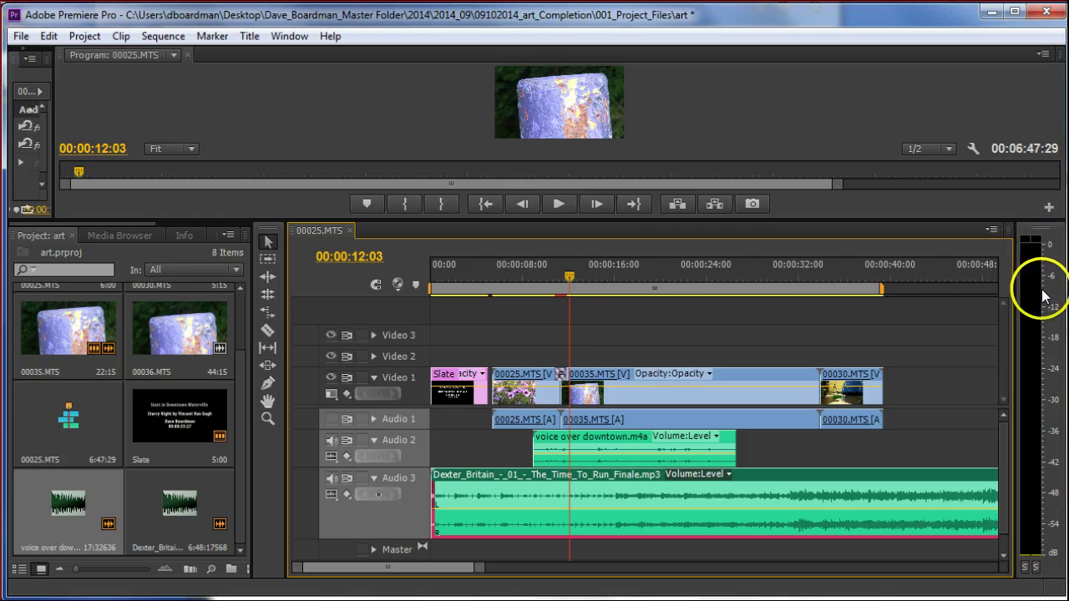
{"action": "left_click", "coordinate": [332, 478]}
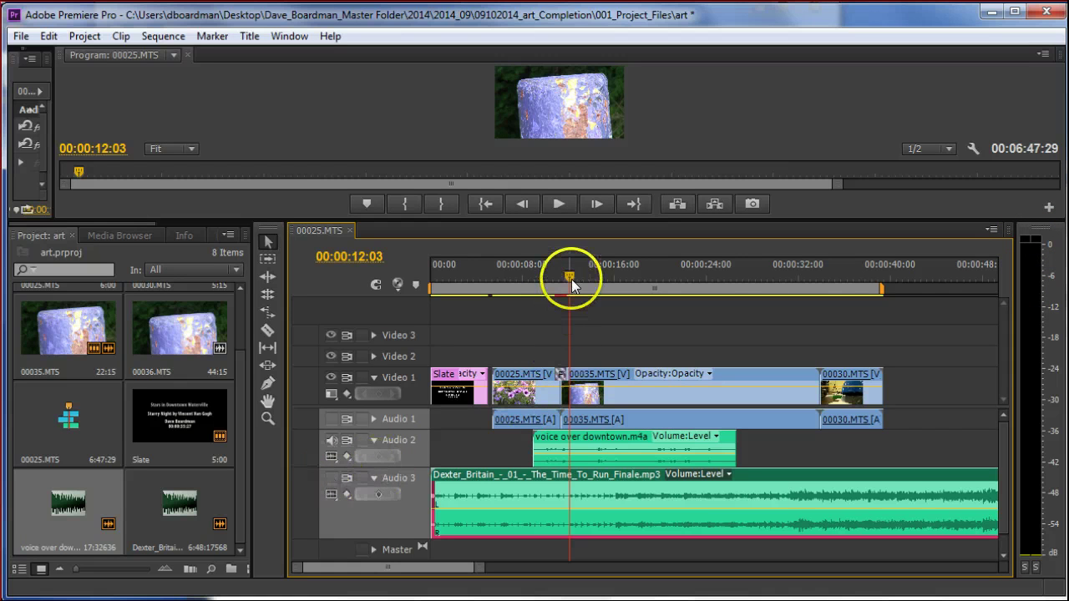
{"action": "key", "text": "space"}
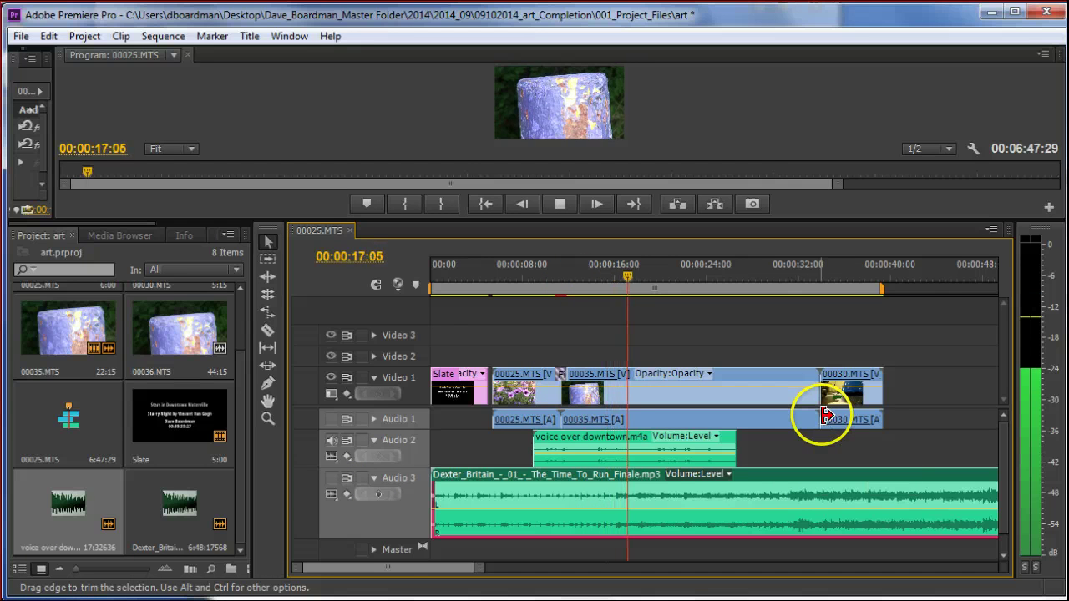
{"action": "key", "text": "space"}
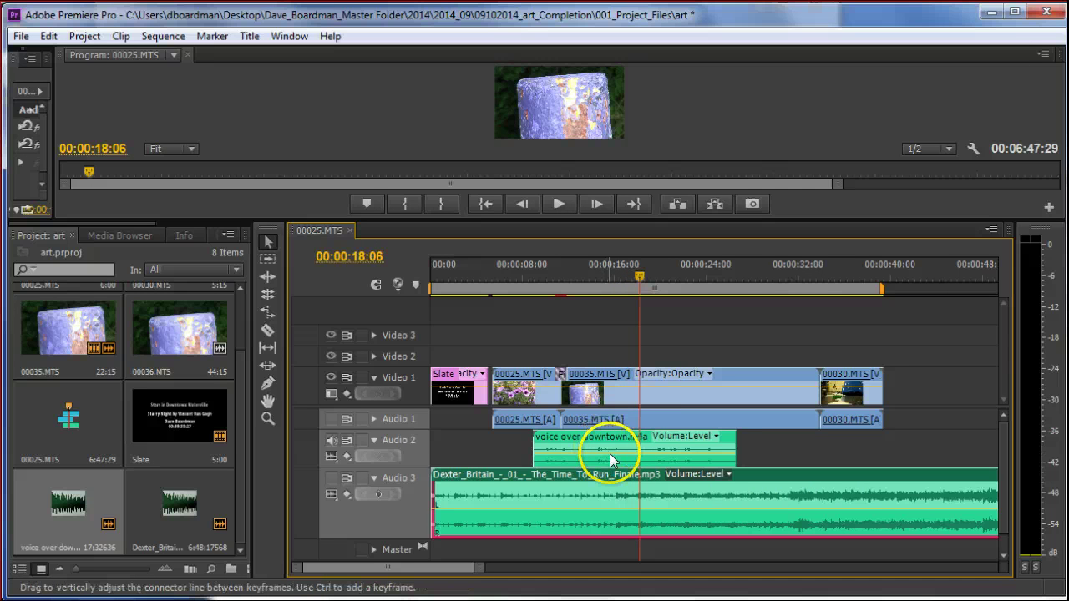
Raise the voice over downtown.m4a clip volume to 6.02 dB and replay from 11 seconds
{"action": "left_click", "coordinate": [613, 459]}
{"action": "left_click_drag", "start_coordinate": [613, 457], "coordinate": [607, 448]}
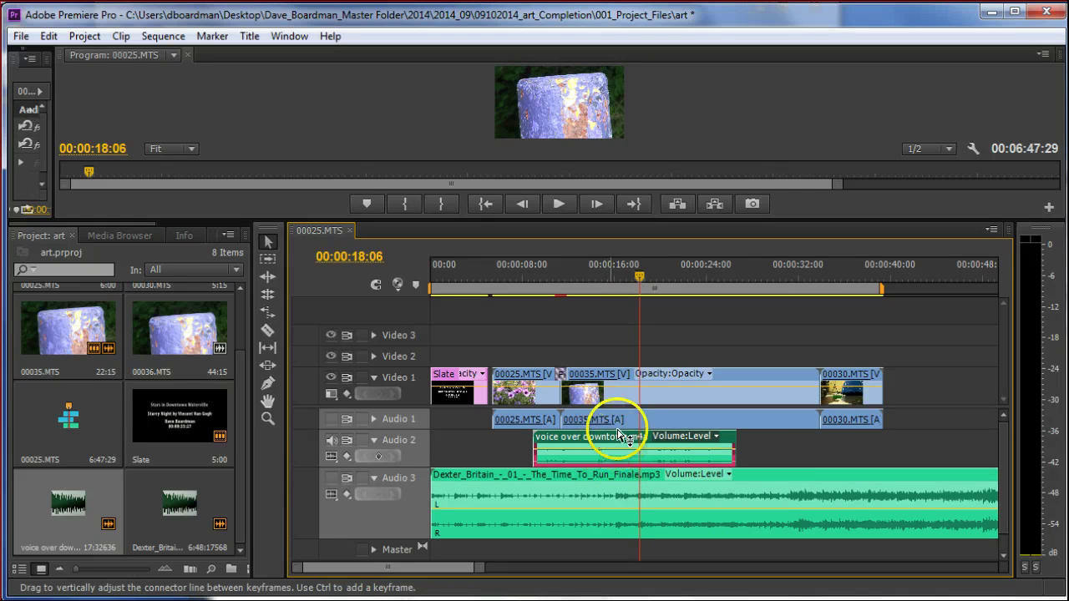
{"action": "key", "text": "space"}
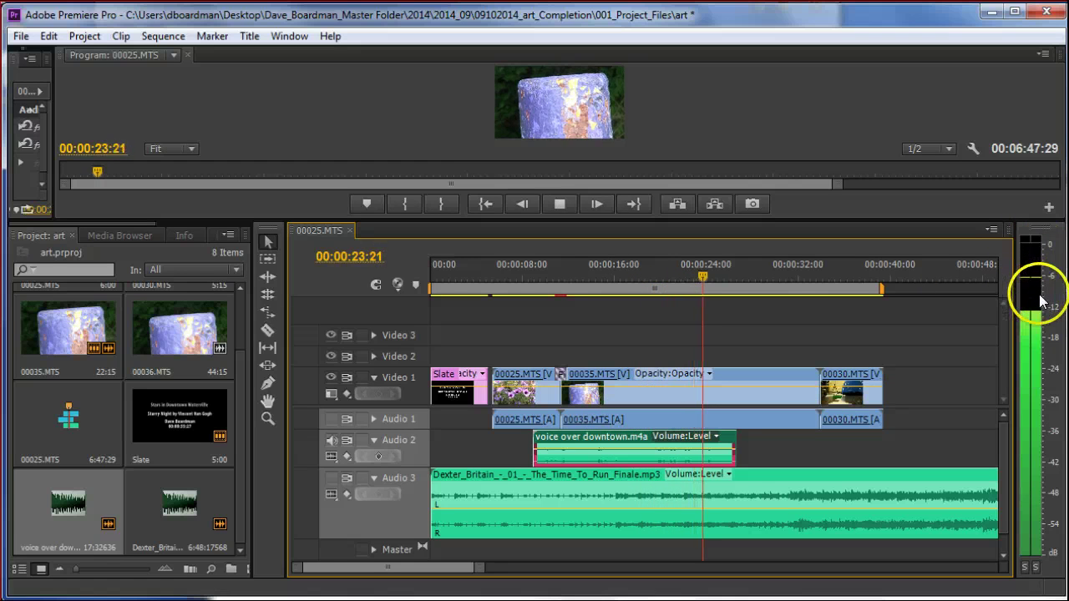
{"action": "key", "text": "space"}
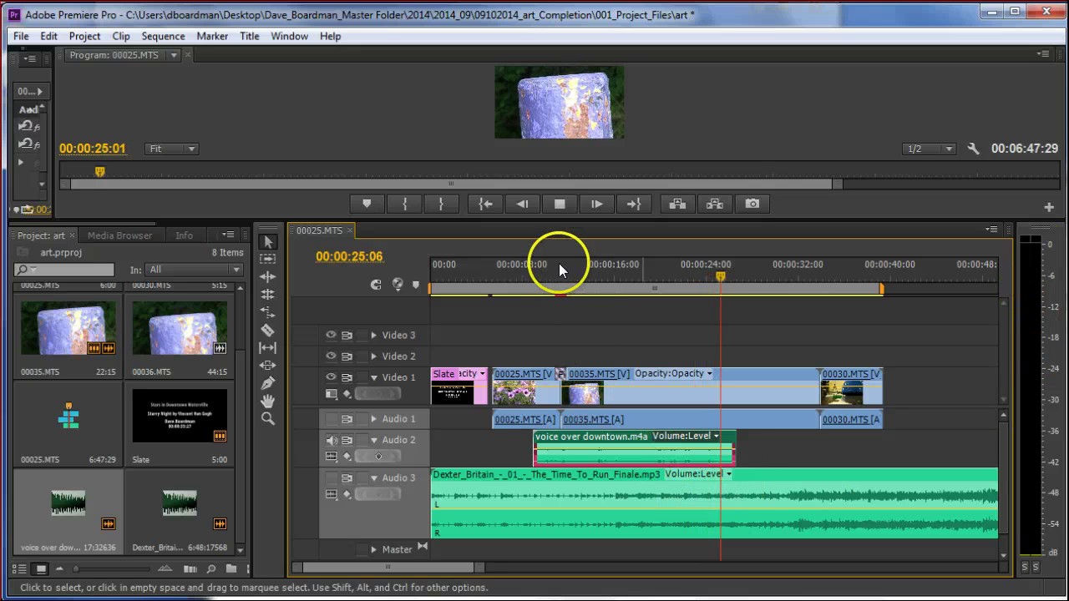
{"action": "left_click", "coordinate": [558, 276]}
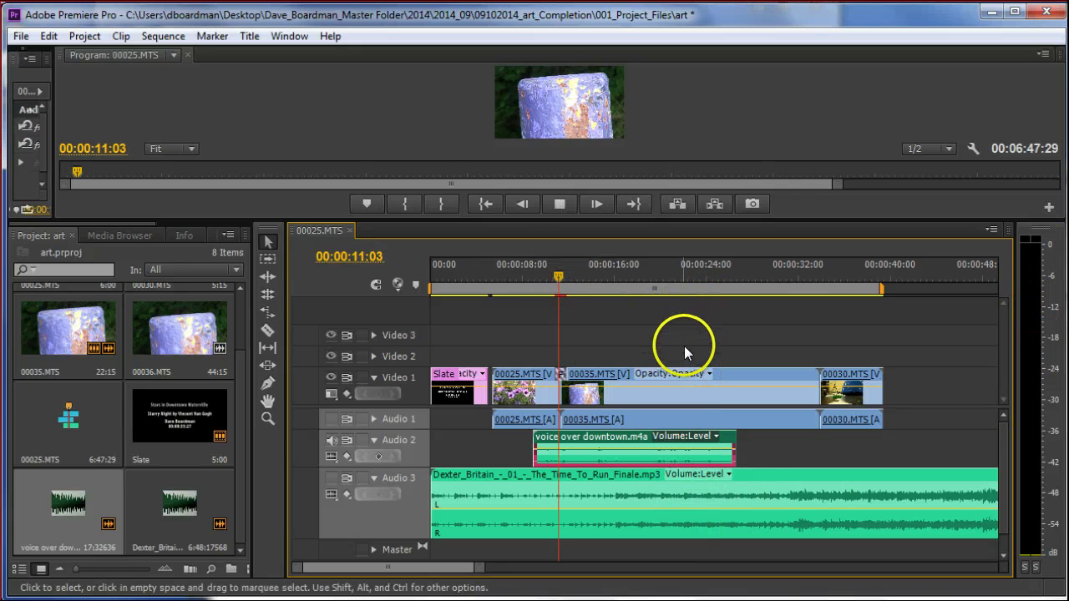
{"action": "key", "text": "space"}
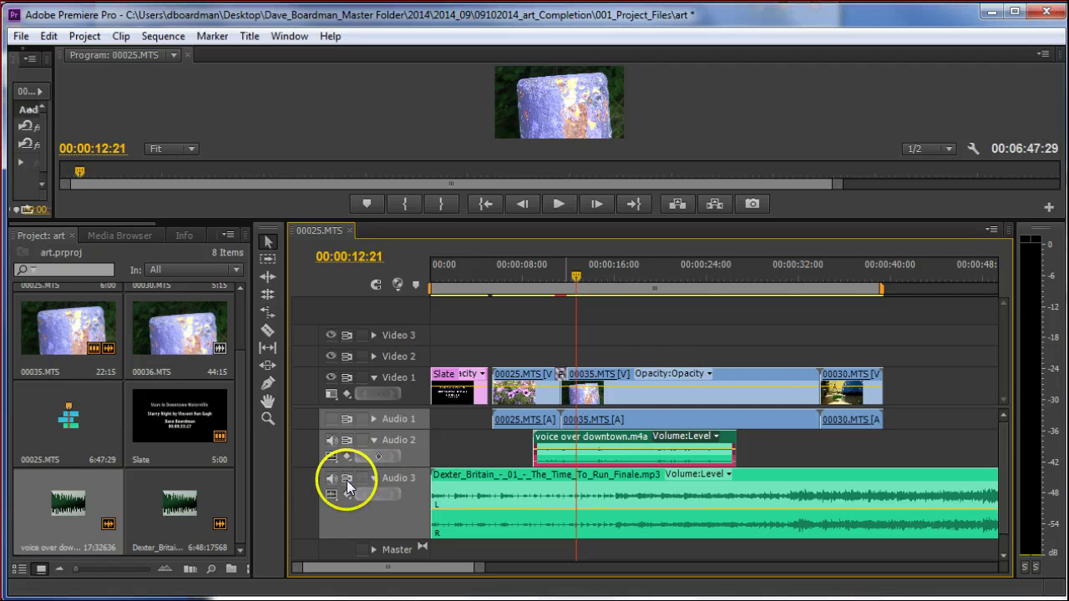
{"action": "key", "text": "space"}
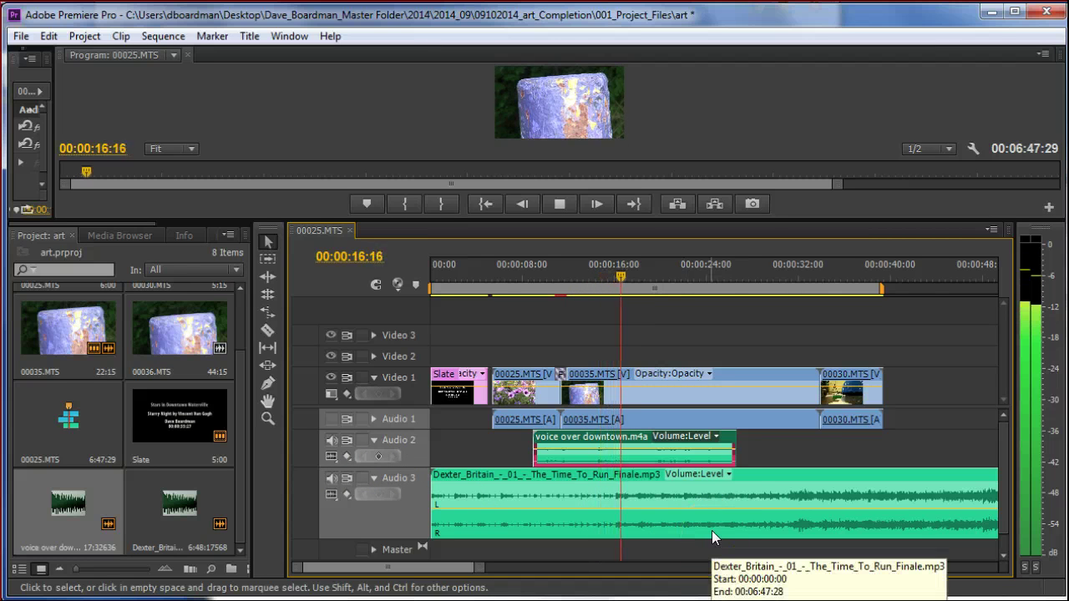
{"action": "key", "text": "space"}
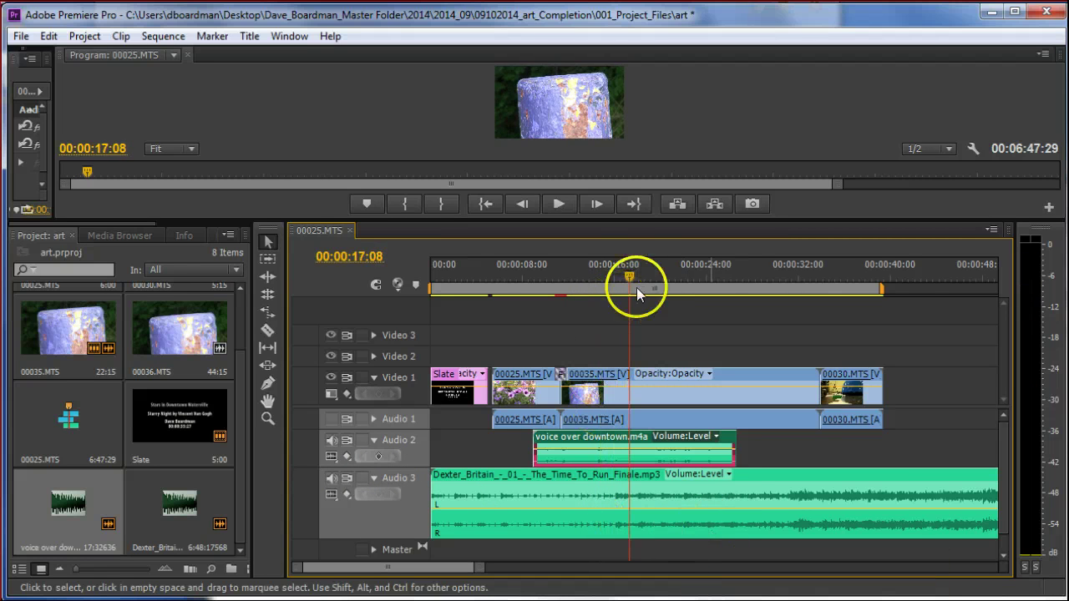
{"action": "left_click_drag", "start_coordinate": [620, 274], "coordinate": [551, 283]}
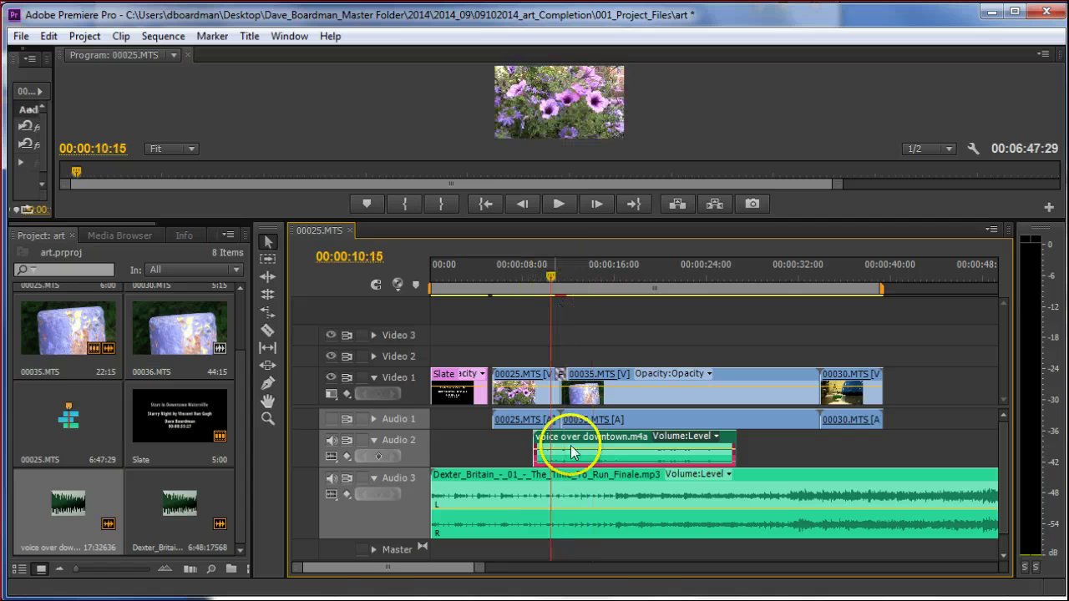
{"action": "left_click", "coordinate": [547, 280]}
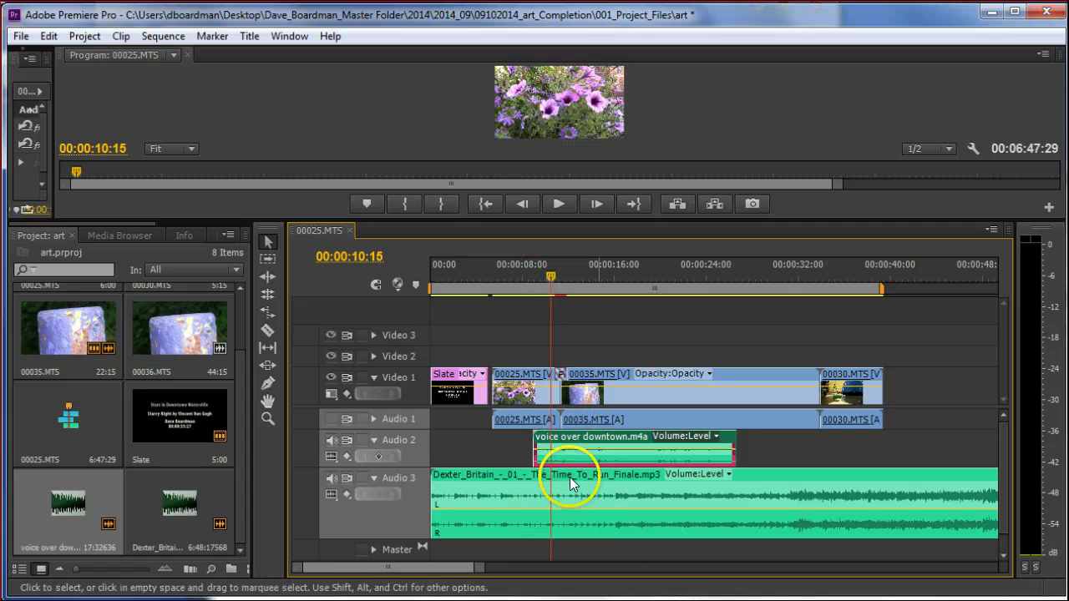
{"action": "left_click_drag", "start_coordinate": [551, 277], "coordinate": [487, 279]}
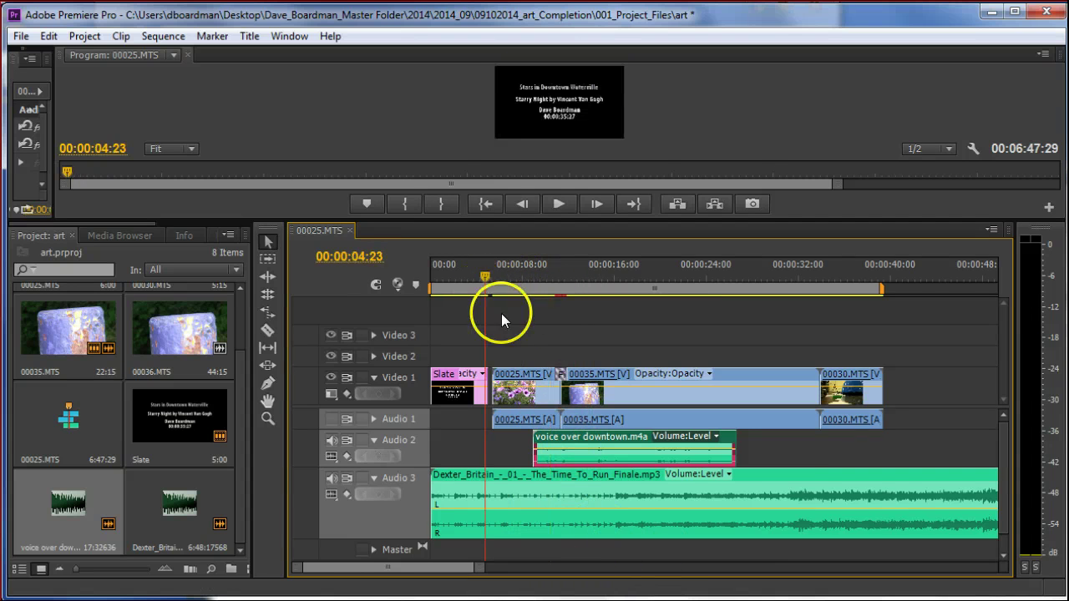
{"action": "key", "text": "space"}
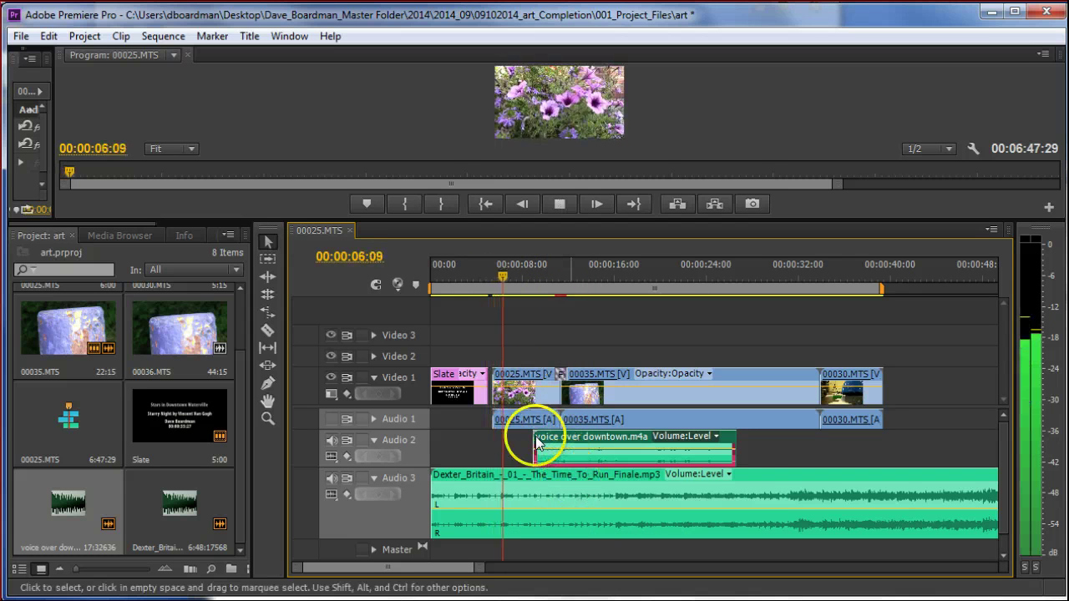
{"action": "left_click_drag", "start_coordinate": [504, 266], "coordinate": [533, 273]}
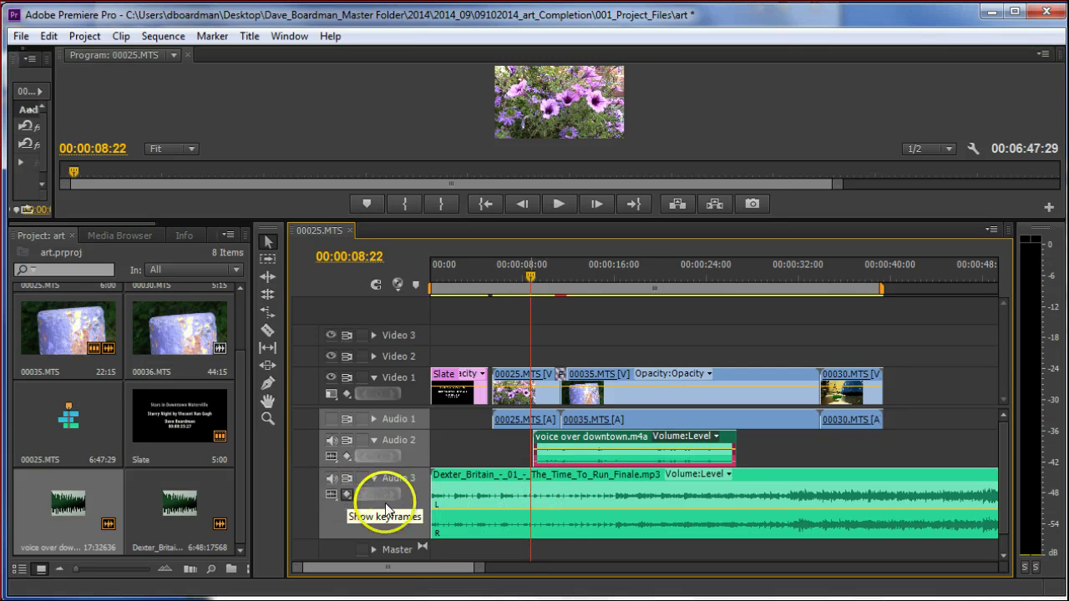
Add volume keyframes on the Audio 3 music around the voice-over and pull the section between them down
{"action": "left_click", "coordinate": [533, 514]}
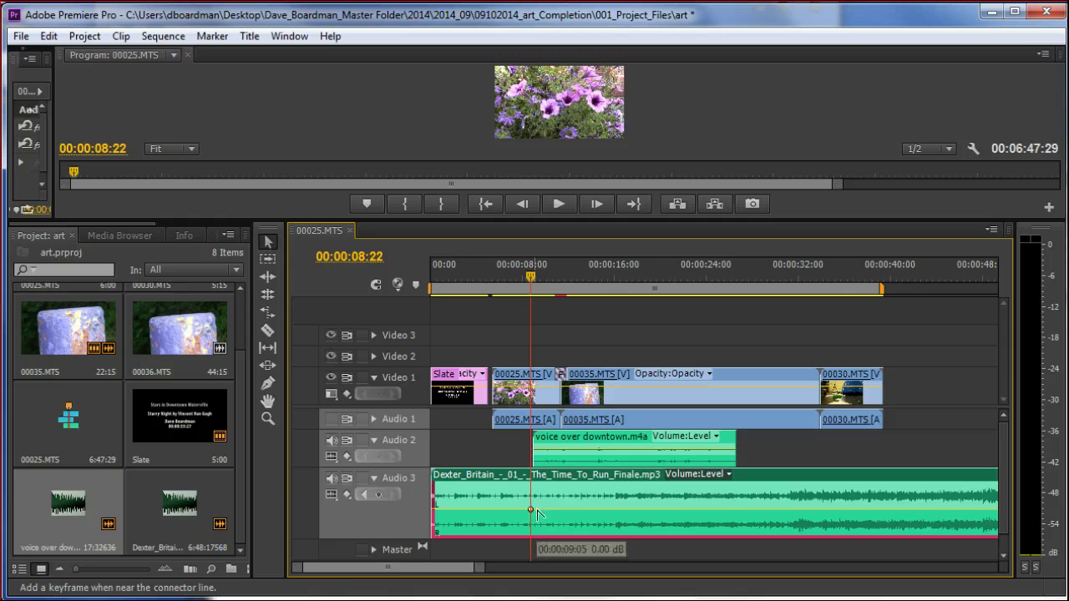
{"action": "left_click", "coordinate": [535, 510], "text": "ctrl"}
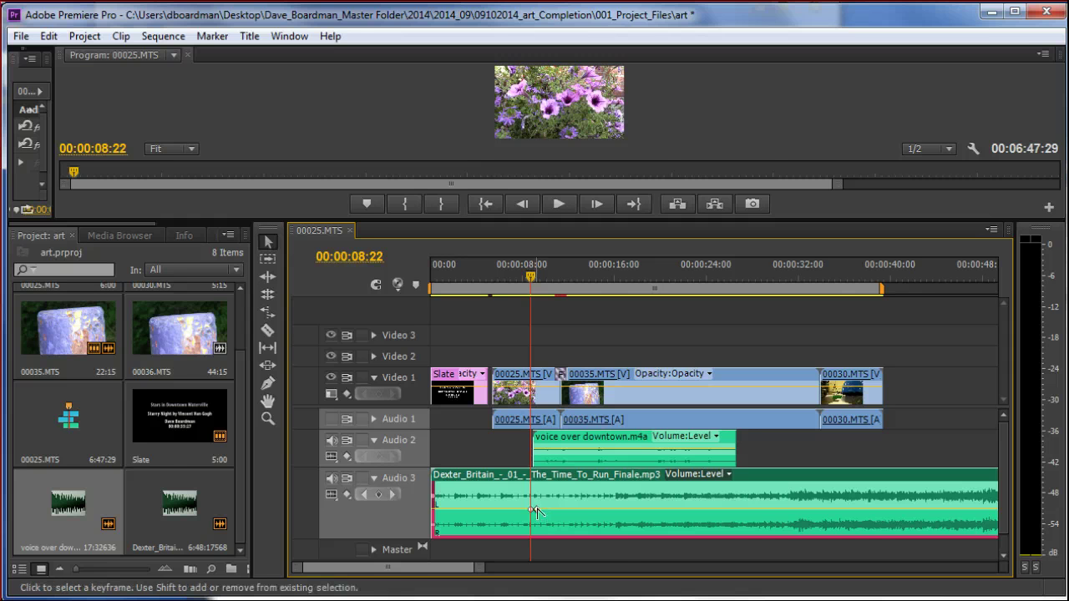
{"action": "left_click", "coordinate": [727, 510], "text": "ctrl"}
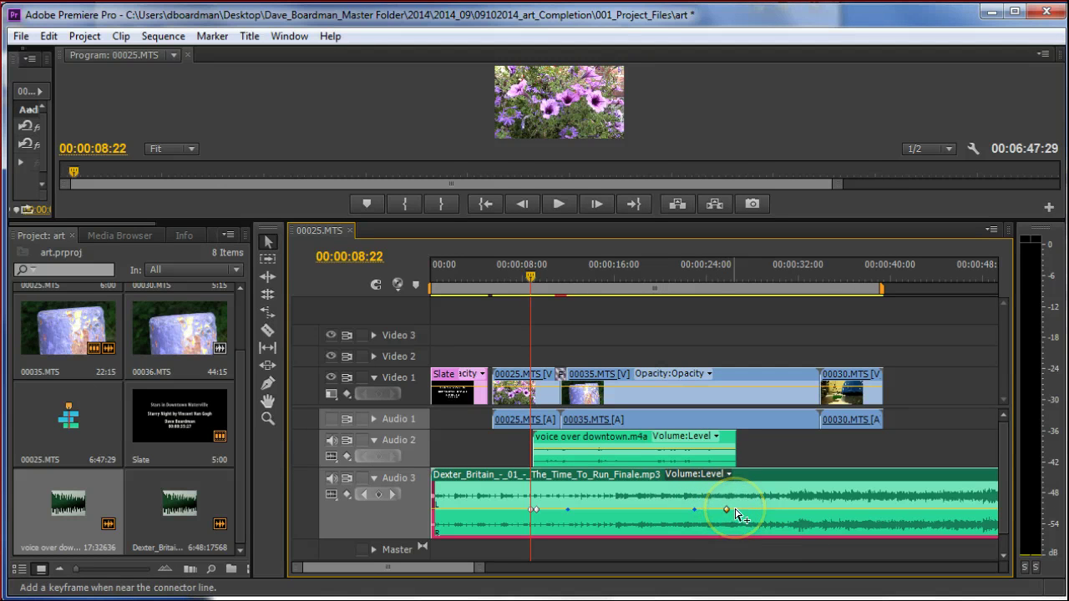
{"action": "left_click", "coordinate": [733, 509], "text": "ctrl"}
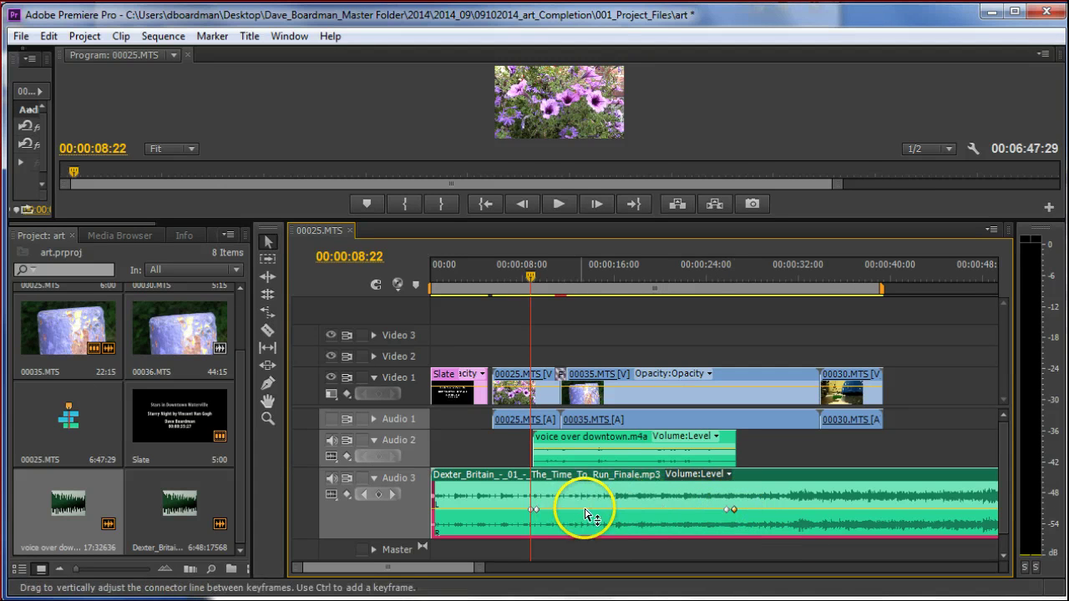
{"action": "left_click_drag", "start_coordinate": [593, 513], "coordinate": [582, 512]}
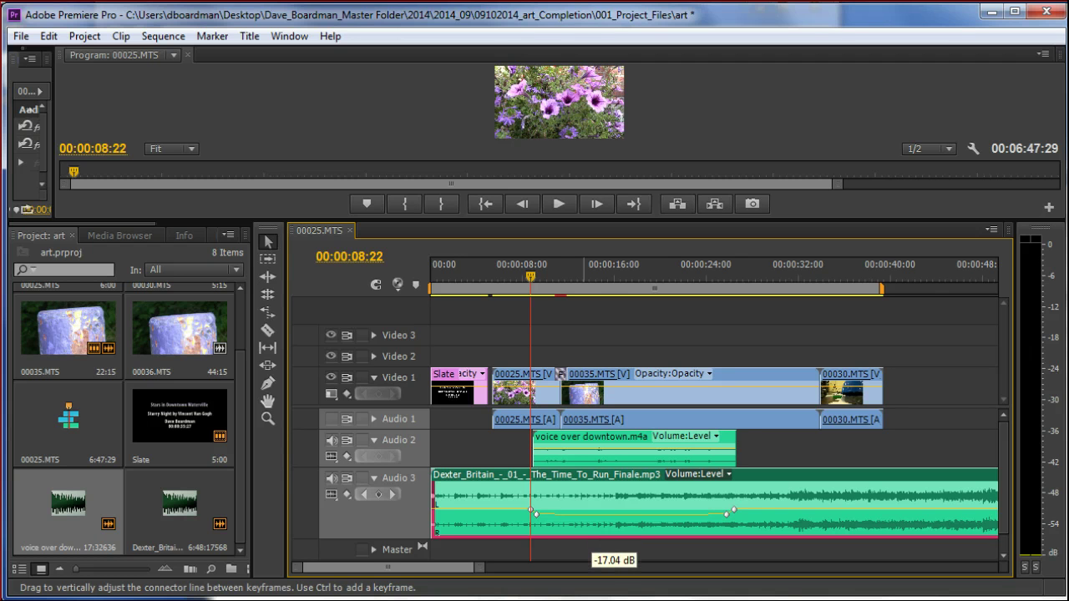
{"action": "left_click_drag", "start_coordinate": [602, 486], "coordinate": [609, 511]}
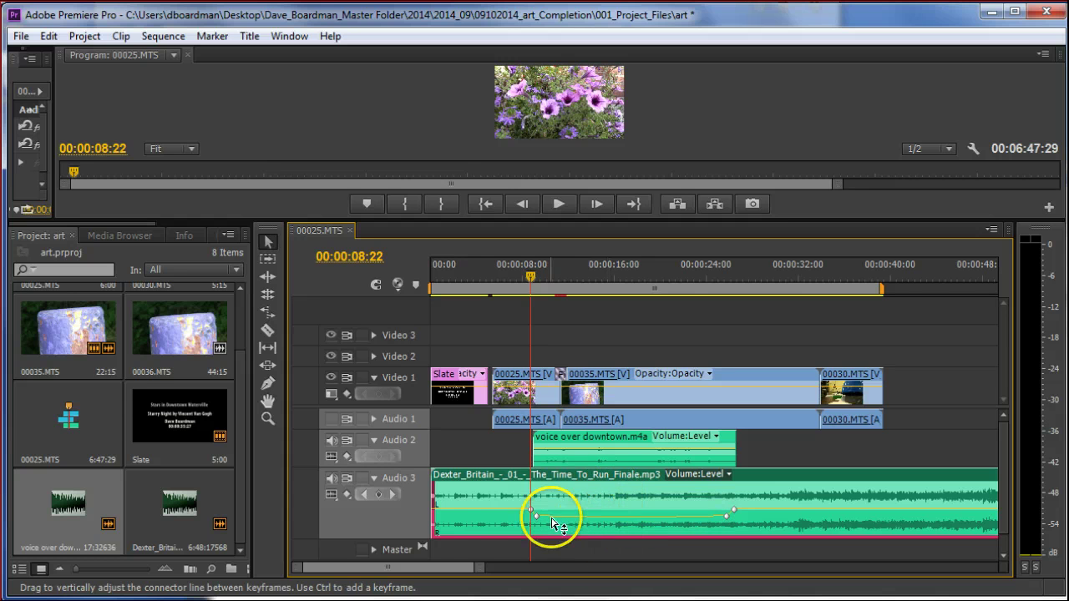
{"action": "left_click_drag", "start_coordinate": [402, 539], "coordinate": [528, 587]}
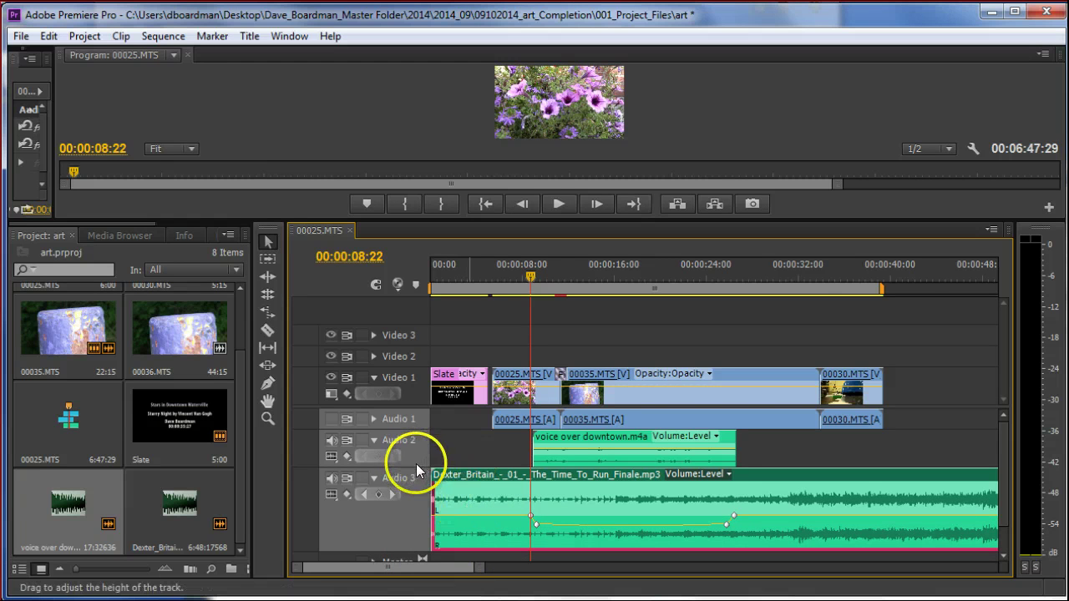
Shrink the video and Audio 2 tracks and enlarge Audio 3 to show its waveform
{"action": "left_click_drag", "start_coordinate": [416, 442], "coordinate": [420, 416]}
{"action": "left_click_drag", "start_coordinate": [422, 369], "coordinate": [423, 363]}
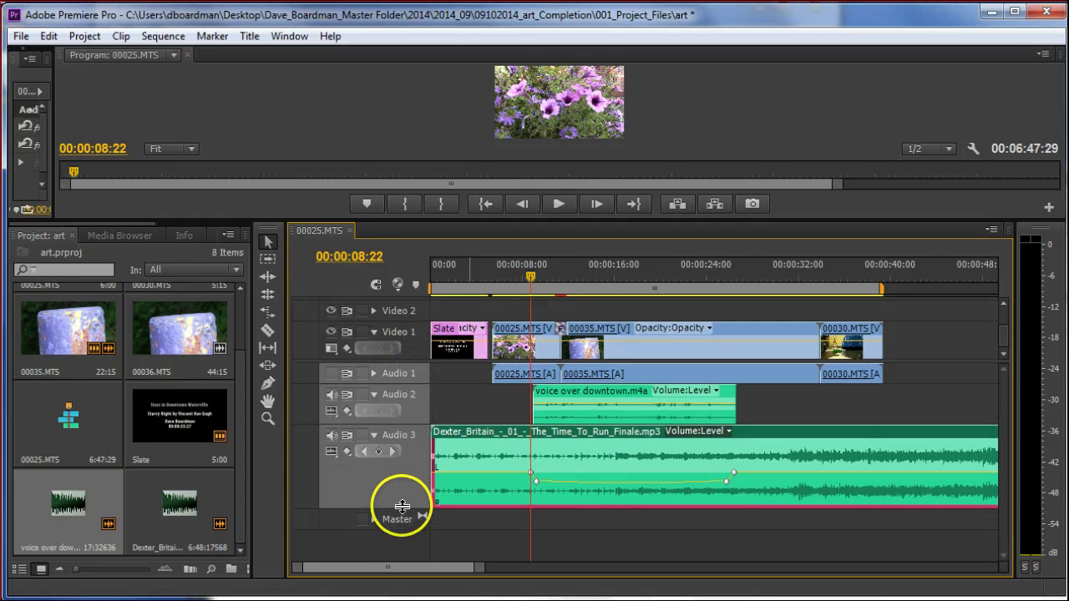
{"action": "left_click_drag", "start_coordinate": [404, 506], "coordinate": [431, 545]}
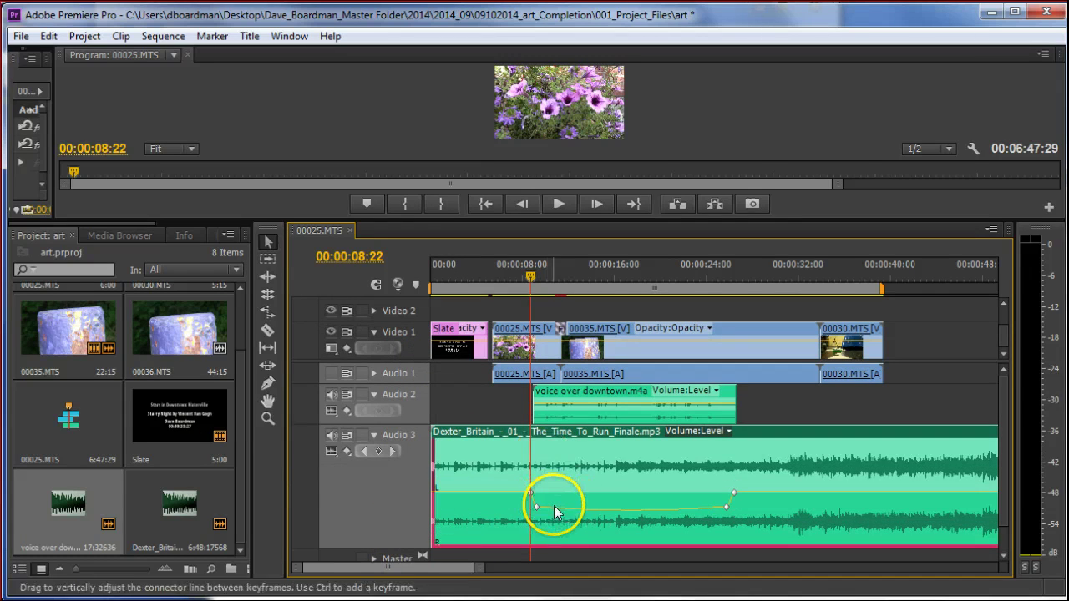
Play the ducking from 08:11 and lower the dip keyframes to about -5 to -6 dB
{"action": "left_click_drag", "start_coordinate": [529, 272], "coordinate": [525, 274]}
{"action": "key", "text": "space"}
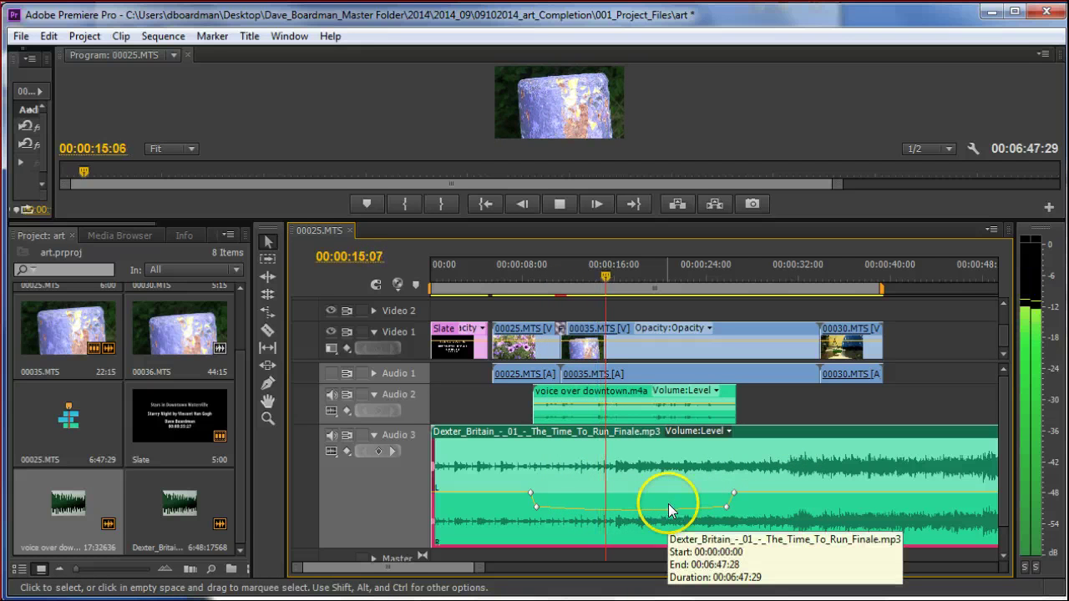
{"action": "left_click", "coordinate": [647, 511]}
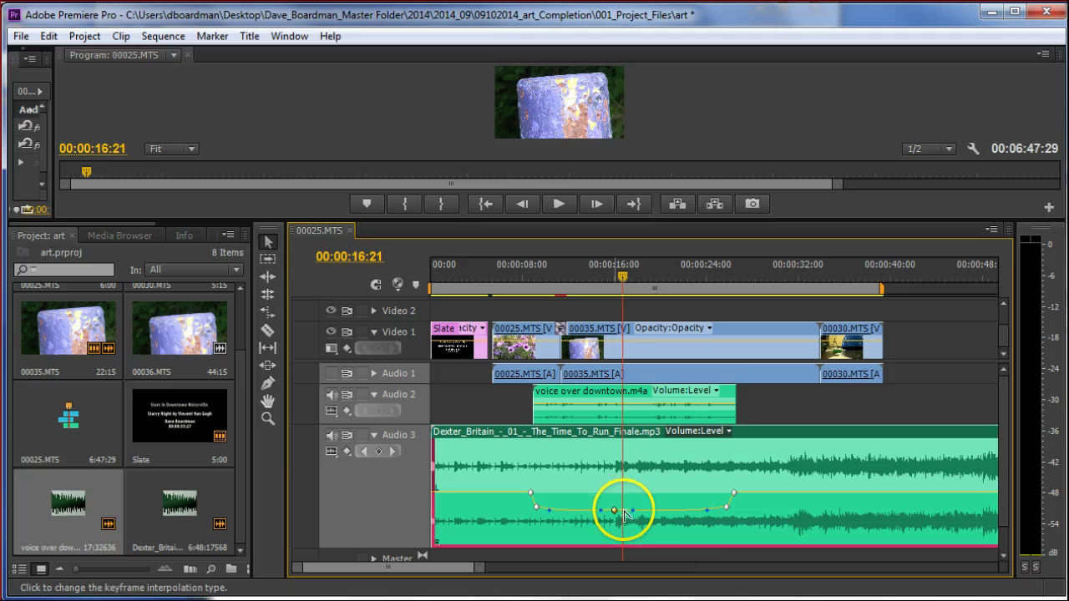
{"action": "left_click_drag", "start_coordinate": [622, 510], "coordinate": [622, 516]}
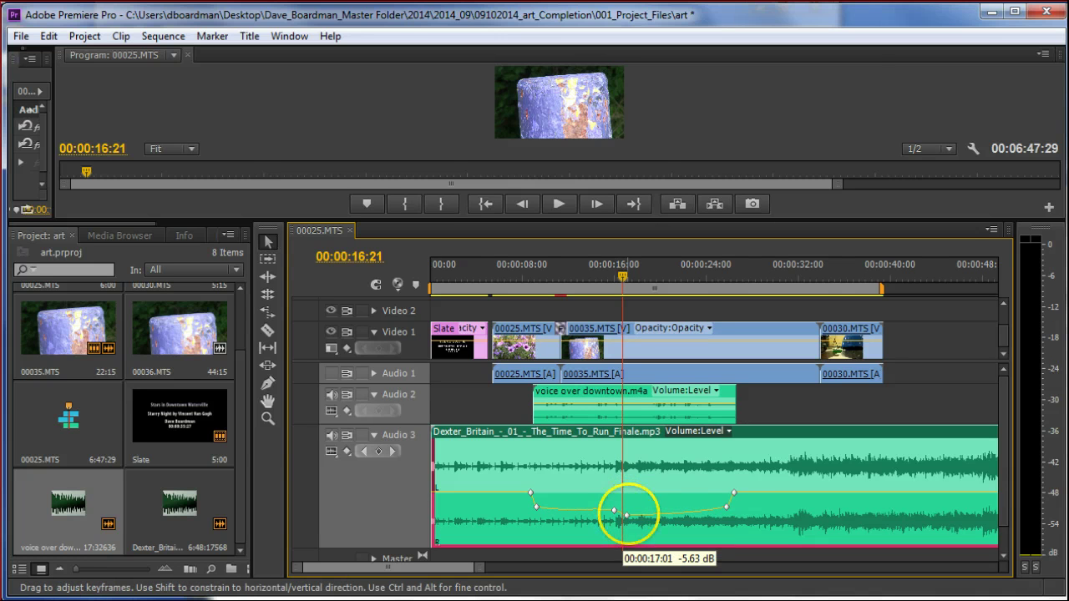
{"action": "left_click_drag", "start_coordinate": [627, 513], "coordinate": [627, 513]}
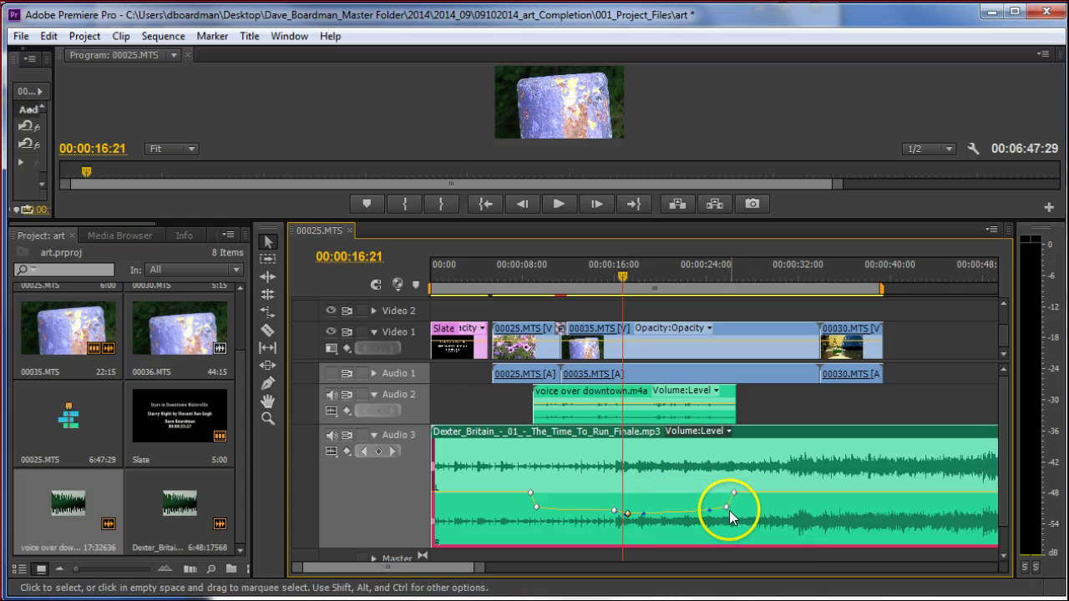
{"action": "left_click_drag", "start_coordinate": [727, 510], "coordinate": [753, 495]}
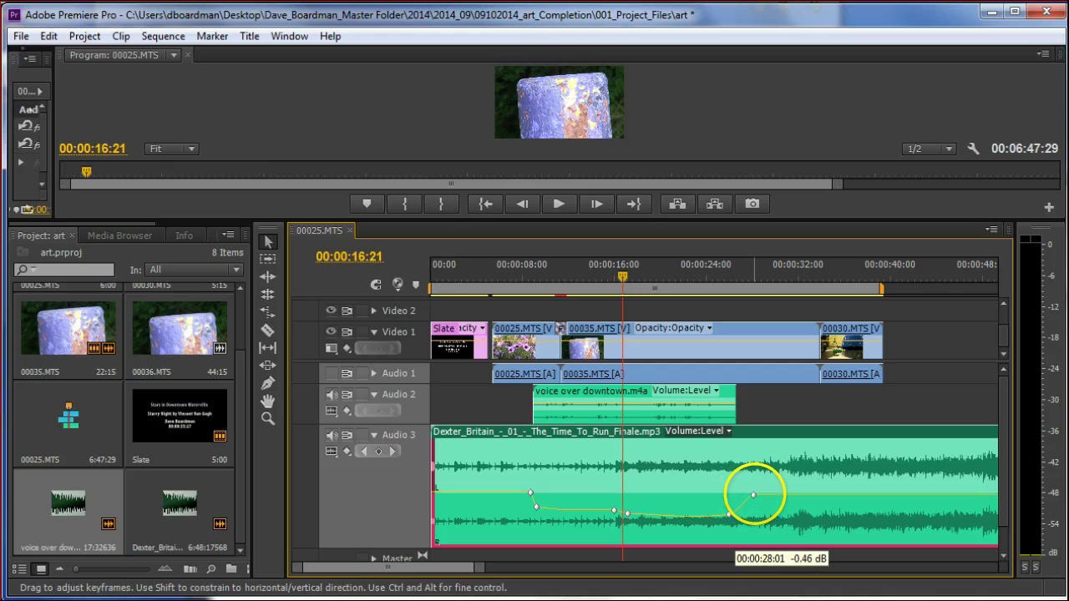
Make the dip's end keyframe Linear and nudge it to 26:19
{"action": "right_click", "coordinate": [730, 518]}
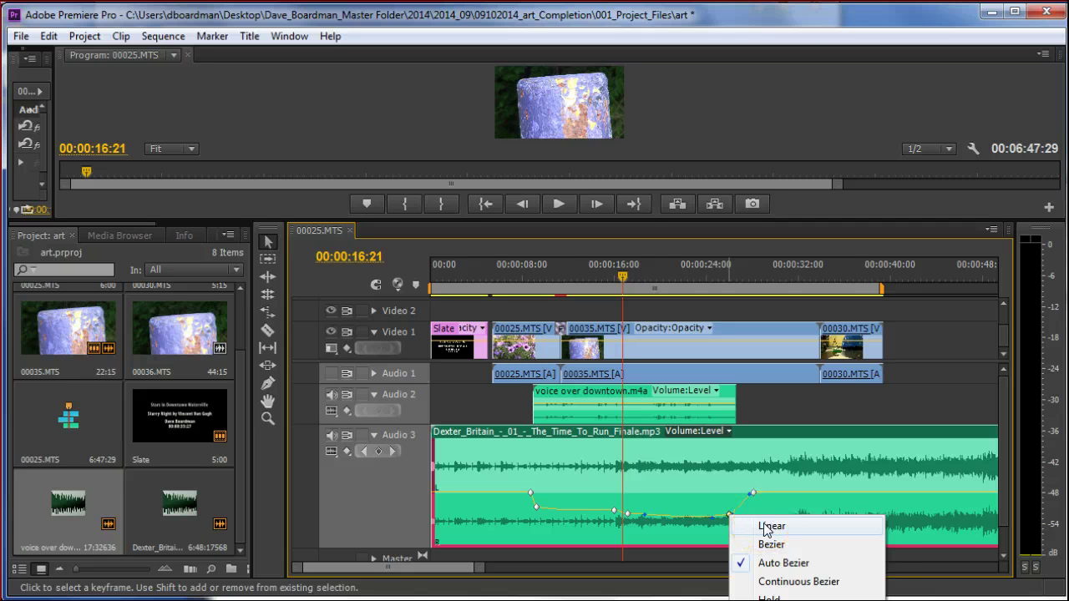
{"action": "left_click", "coordinate": [765, 527]}
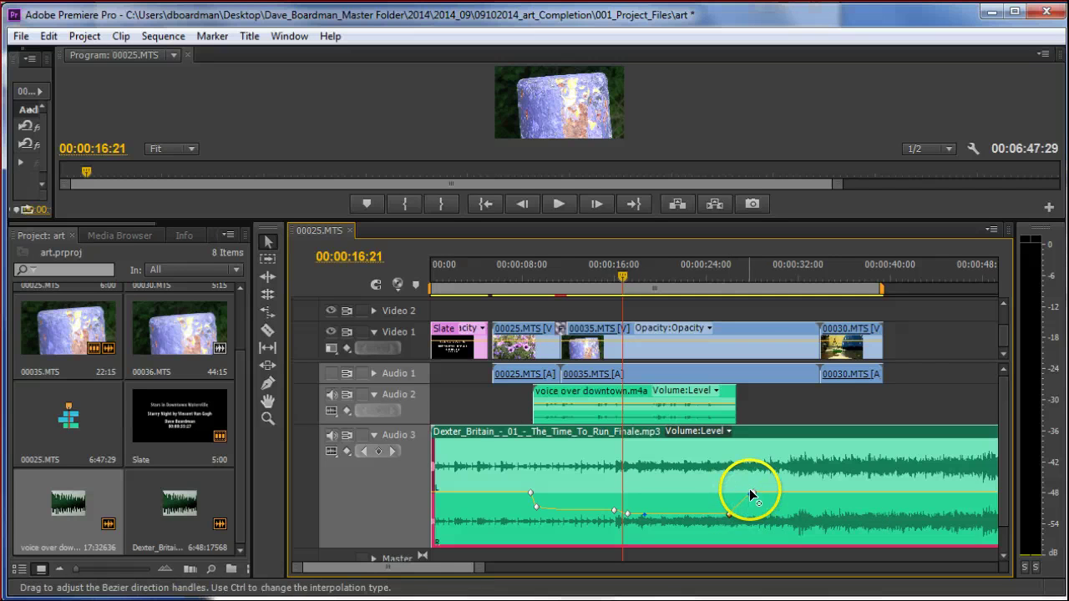
{"action": "left_click_drag", "start_coordinate": [730, 514], "coordinate": [727, 518]}
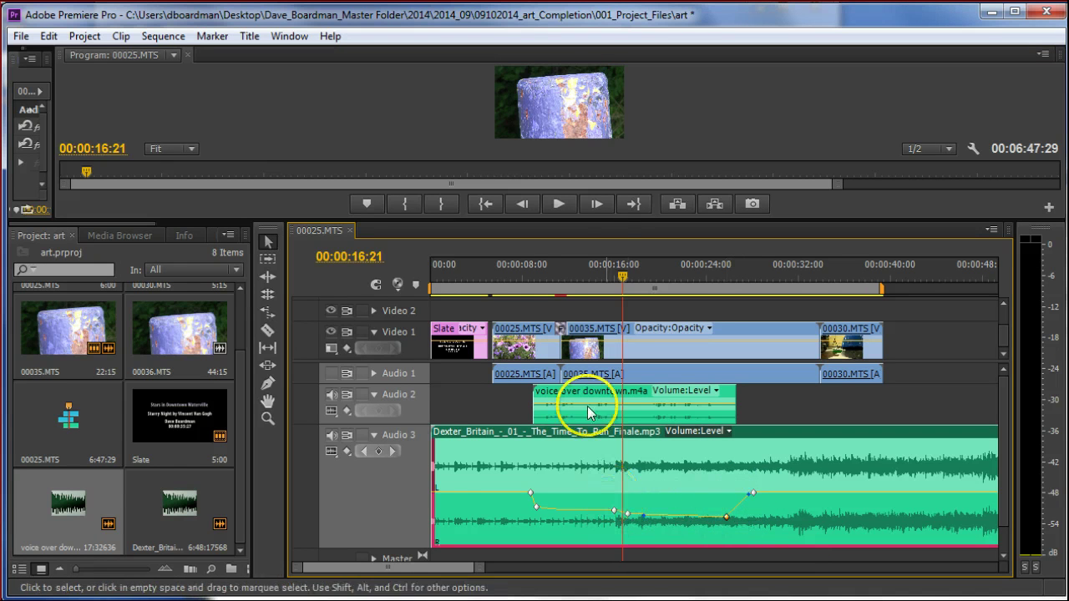
Make the dip's first keyframe Linear at about -6.5 dB, and drop the next to -5.6 dB
{"action": "left_click_drag", "start_coordinate": [623, 276], "coordinate": [523, 277]}
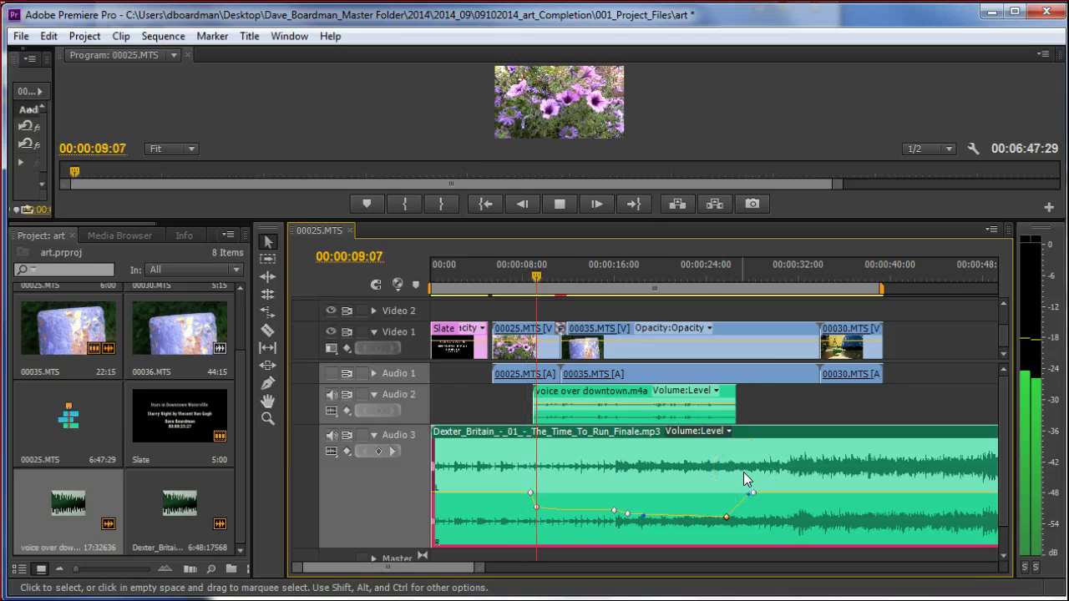
{"action": "left_click", "coordinate": [616, 503]}
{"action": "left_click", "coordinate": [537, 508]}
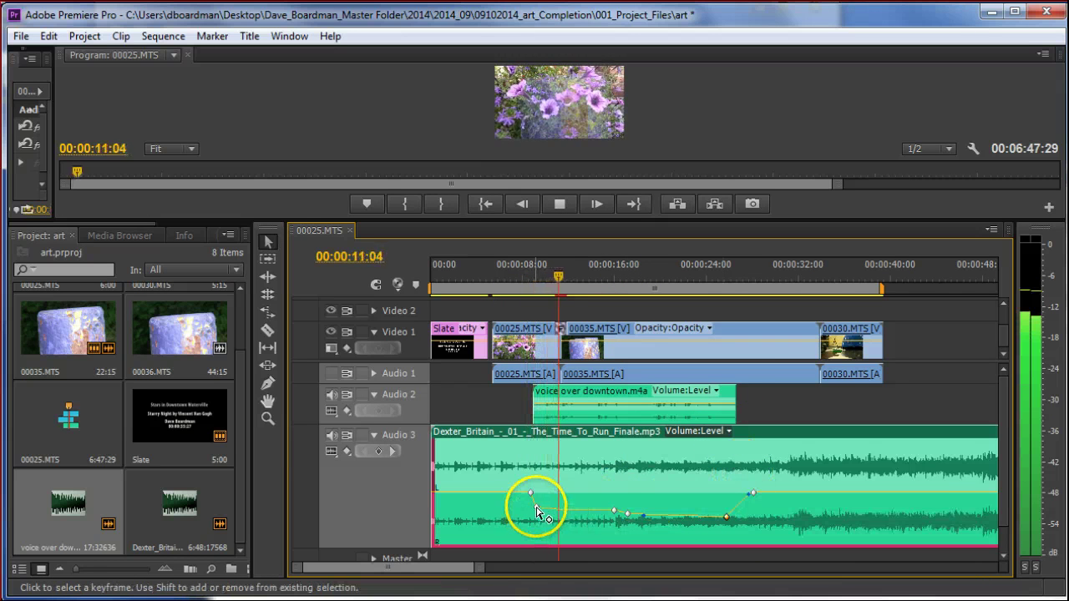
{"action": "left_click", "coordinate": [539, 509]}
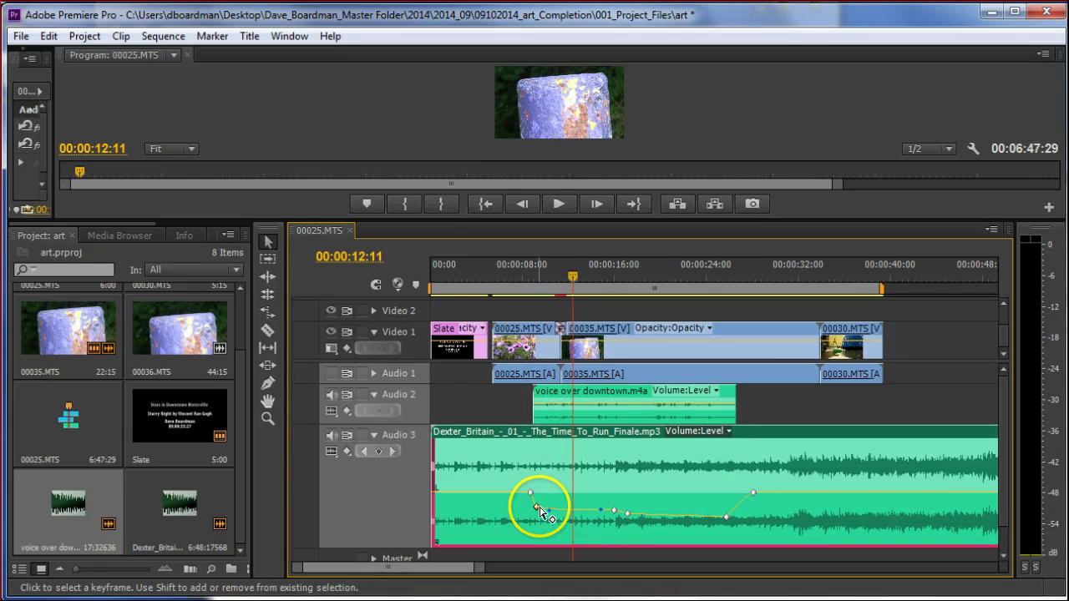
{"action": "right_click", "coordinate": [538, 508]}
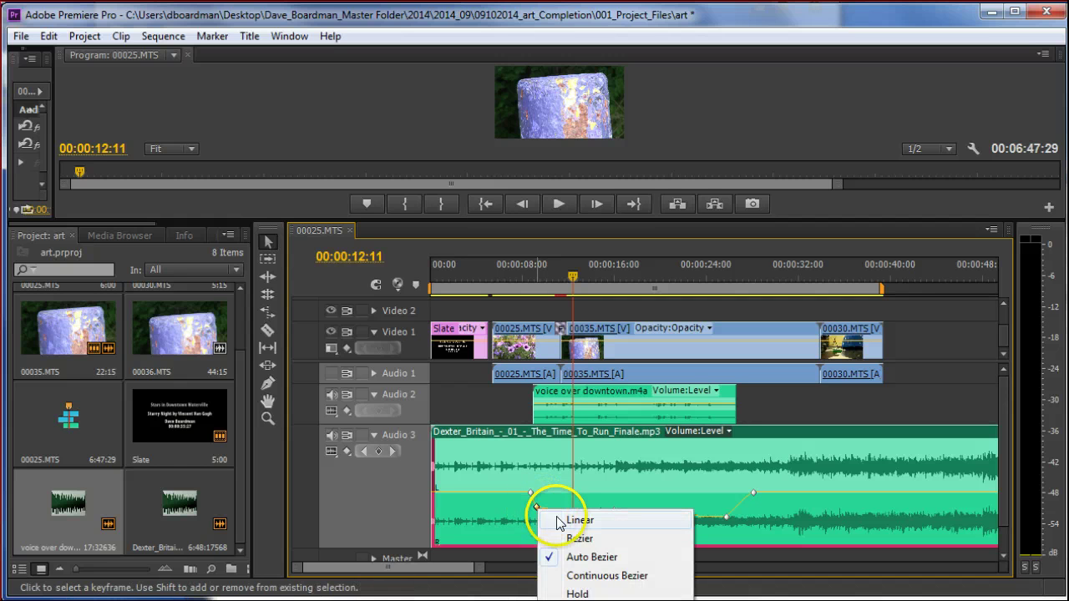
{"action": "left_click", "coordinate": [562, 516]}
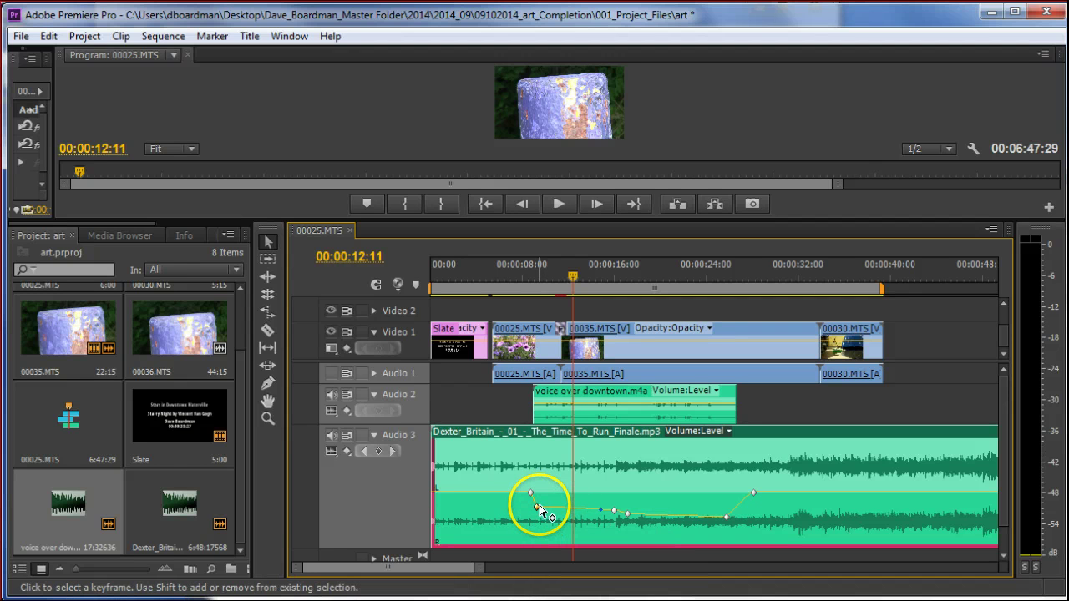
{"action": "left_click_drag", "start_coordinate": [539, 509], "coordinate": [542, 515]}
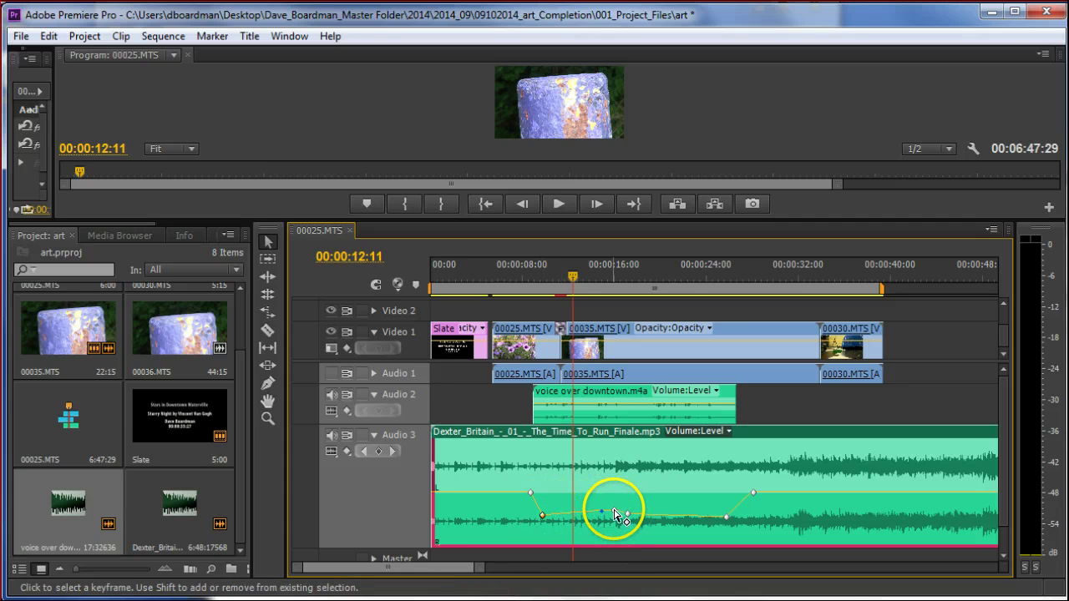
{"action": "mouse_move", "coordinate": [614, 510]}
{"action": "left_mouse_down"}
{"action": "mouse_move", "coordinate": [610, 518]}
{"action": "mouse_move", "coordinate": [632, 515]}
{"action": "left_mouse_up"}
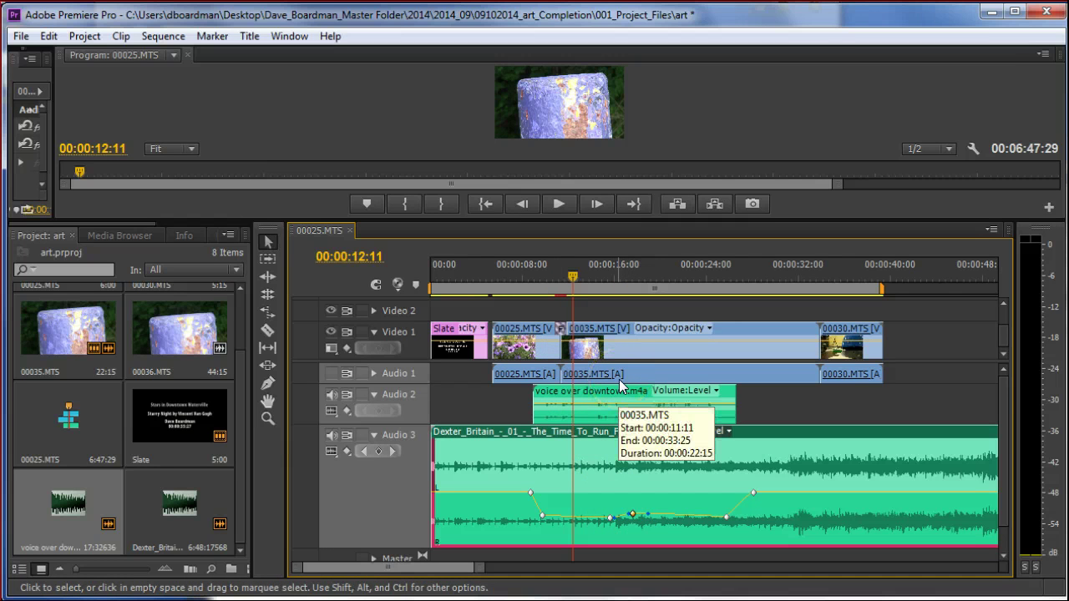
Play back the ducked section and lower a dip keyframe on the music volume
{"action": "key", "text": "space"}
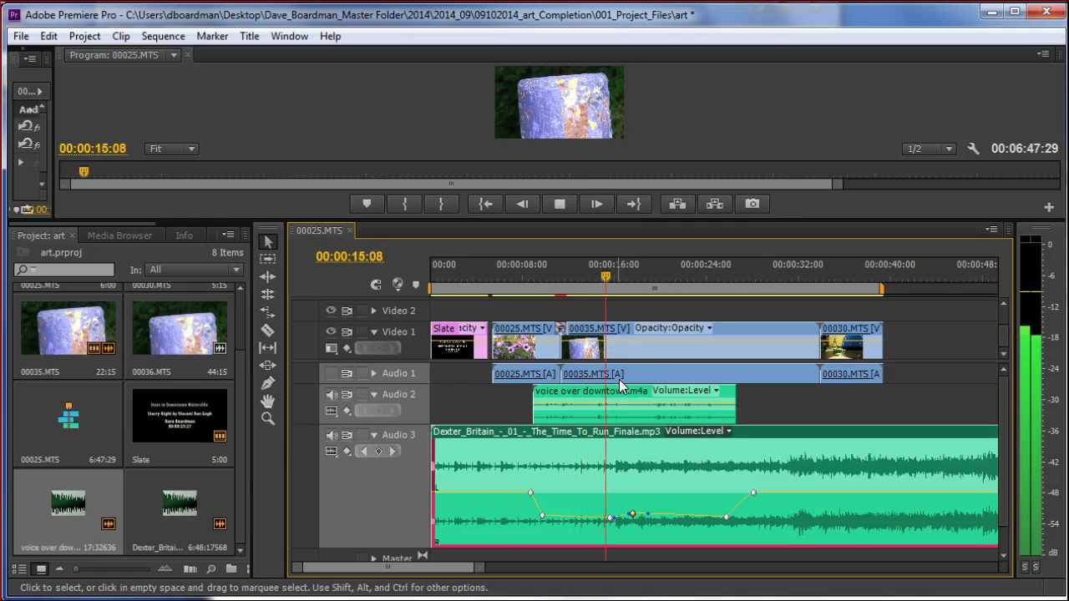
{"action": "key", "text": "space"}
{"action": "left_click", "coordinate": [635, 512]}
{"action": "left_click_drag", "start_coordinate": [632, 516], "coordinate": [636, 518]}
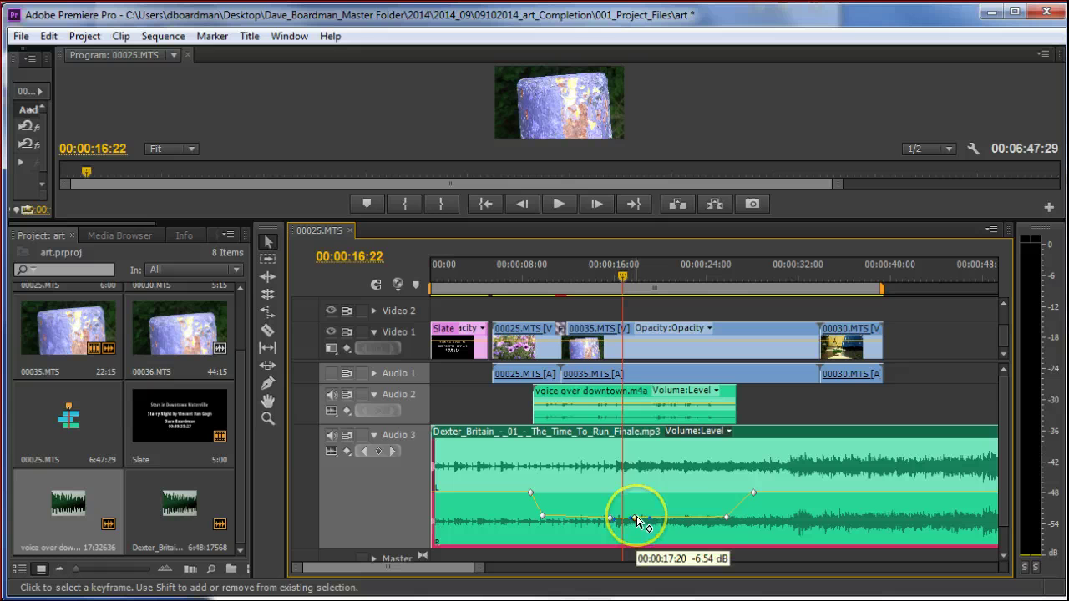
{"action": "key", "text": "space"}
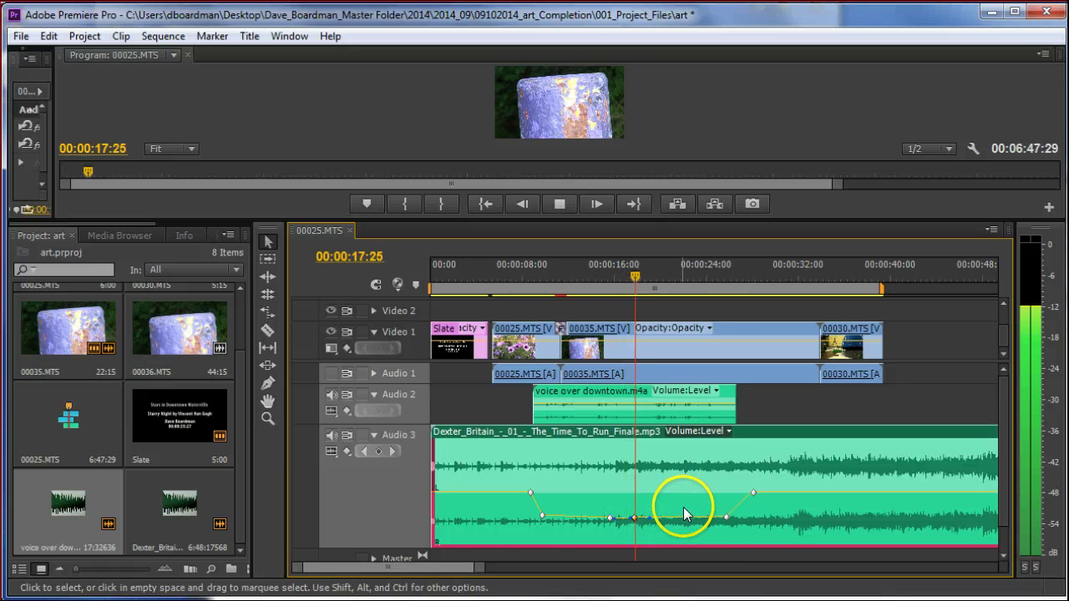
{"action": "key", "text": "space"}
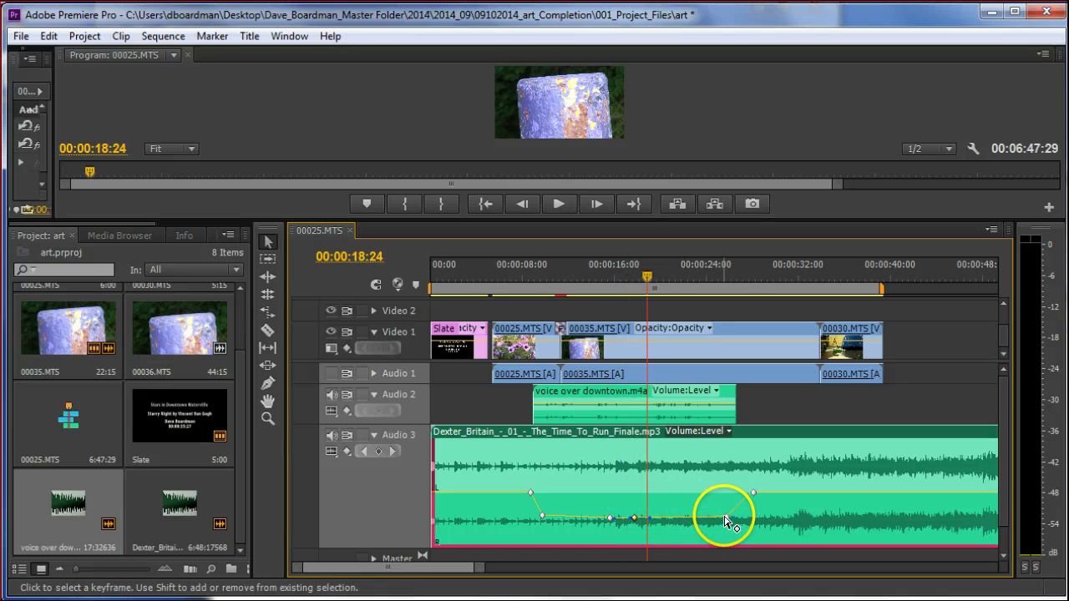
Drop the dip's end keyframe to -13.50 dB and the 17:27 keyframe to about -13.57 dB
{"action": "left_click_drag", "start_coordinate": [725, 521], "coordinate": [726, 526]}
{"action": "left_click_drag", "start_coordinate": [637, 521], "coordinate": [637, 528]}
{"action": "key", "text": "space"}
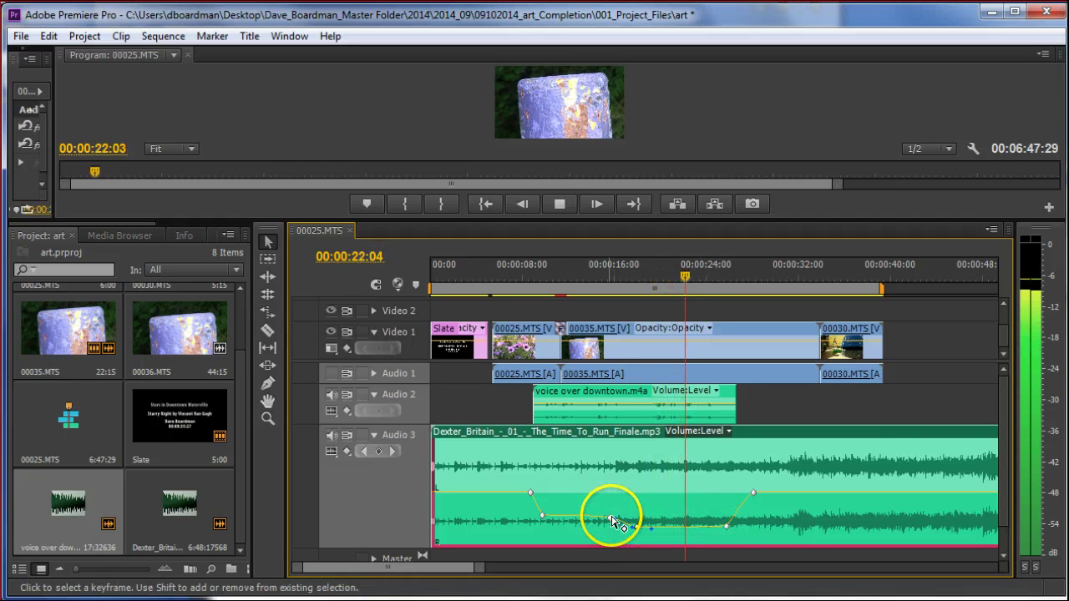
{"action": "key", "text": "space"}
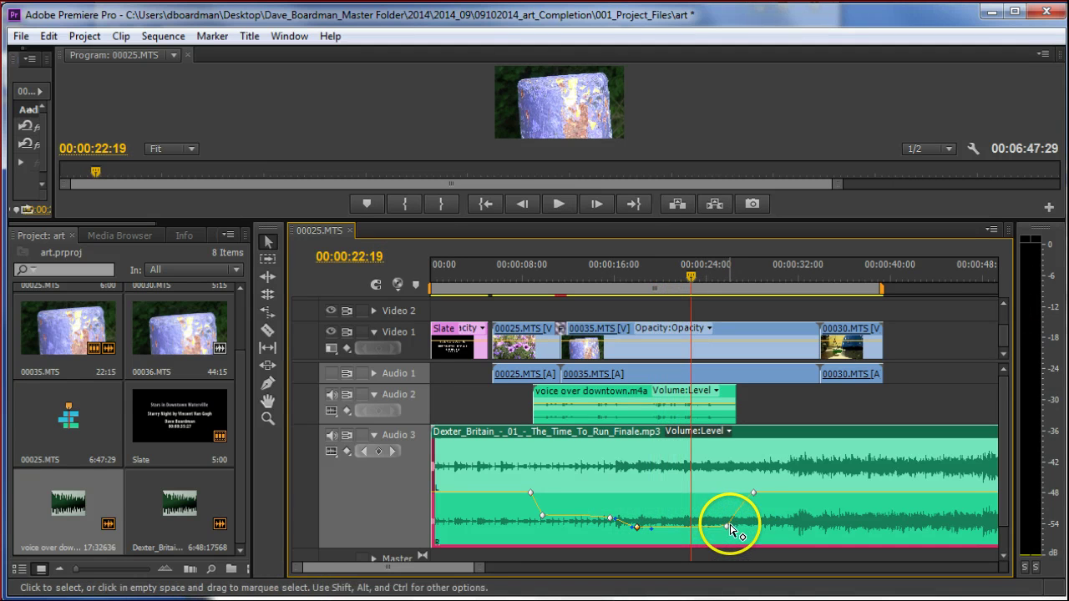
{"action": "left_click_drag", "start_coordinate": [726, 526], "coordinate": [727, 529]}
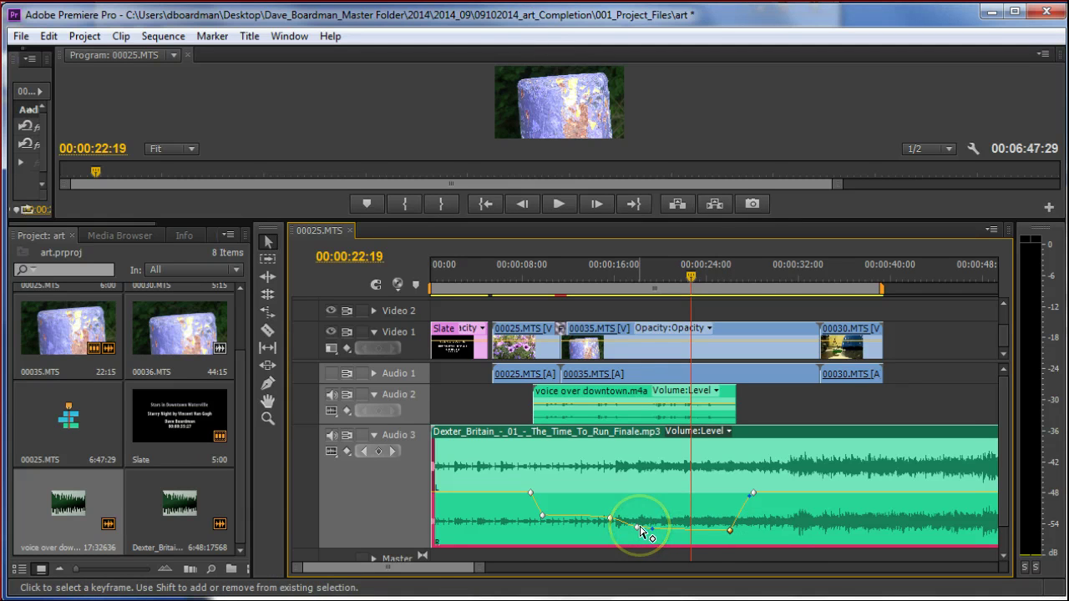
{"action": "left_click", "coordinate": [639, 527]}
{"action": "left_click_drag", "start_coordinate": [640, 527], "coordinate": [639, 531]}
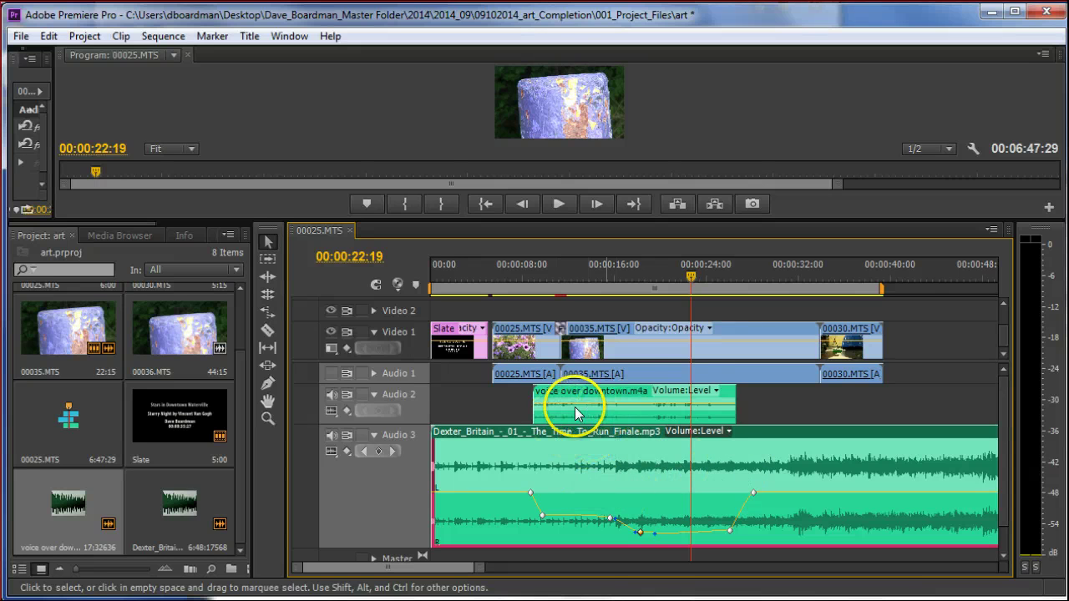
Replay the ducked section from before the voice-over, then save the project with File > Save
{"action": "left_click_drag", "start_coordinate": [691, 279], "coordinate": [597, 286]}
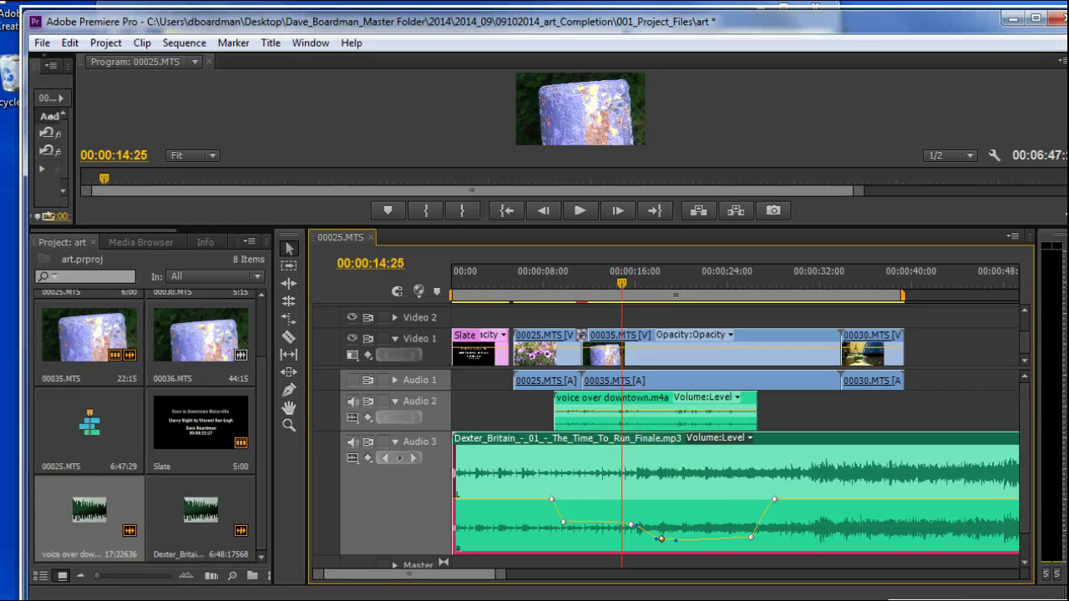
{"action": "key", "text": "space"}
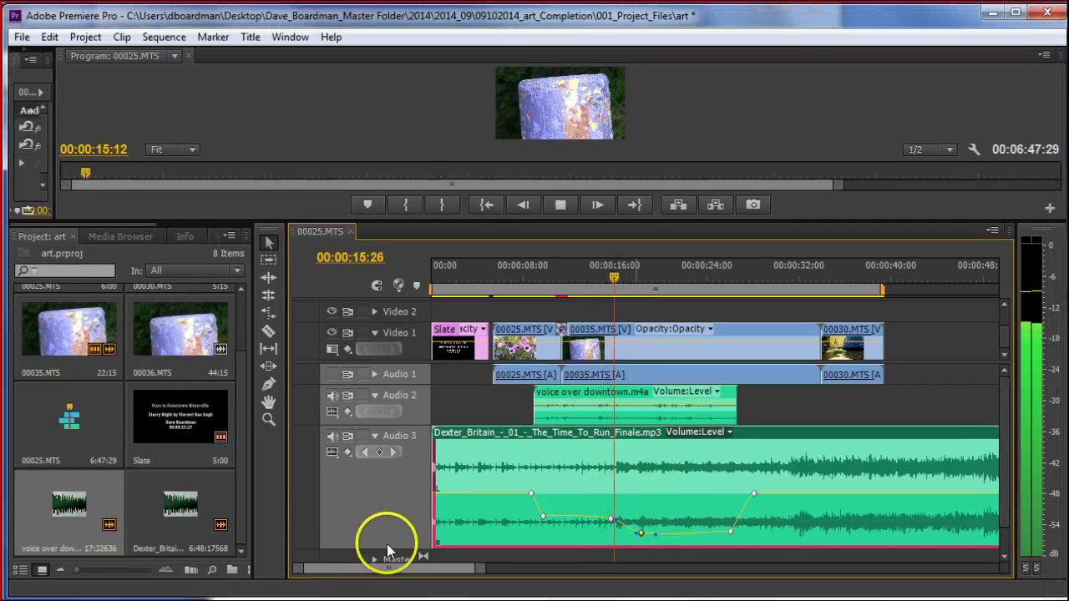
{"action": "key", "text": "space"}
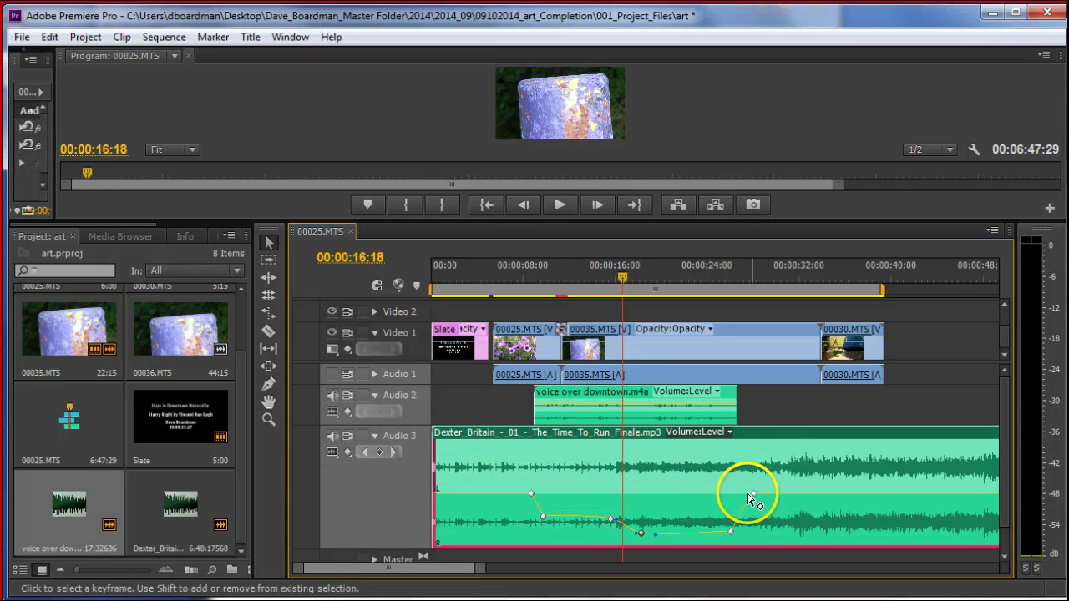
{"action": "left_click", "coordinate": [22, 37]}
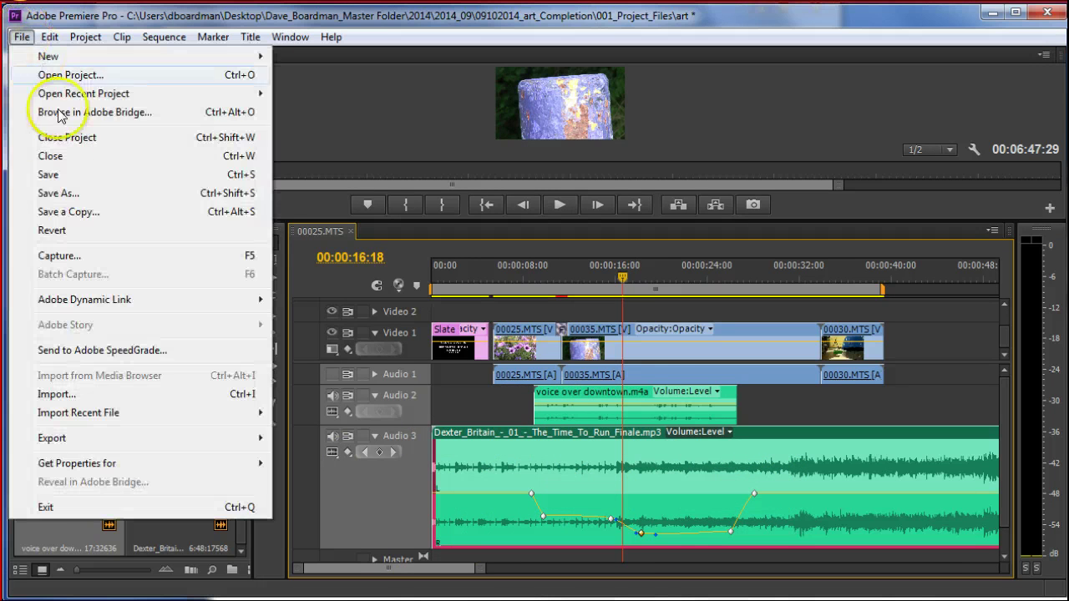
{"action": "left_click", "coordinate": [67, 174]}
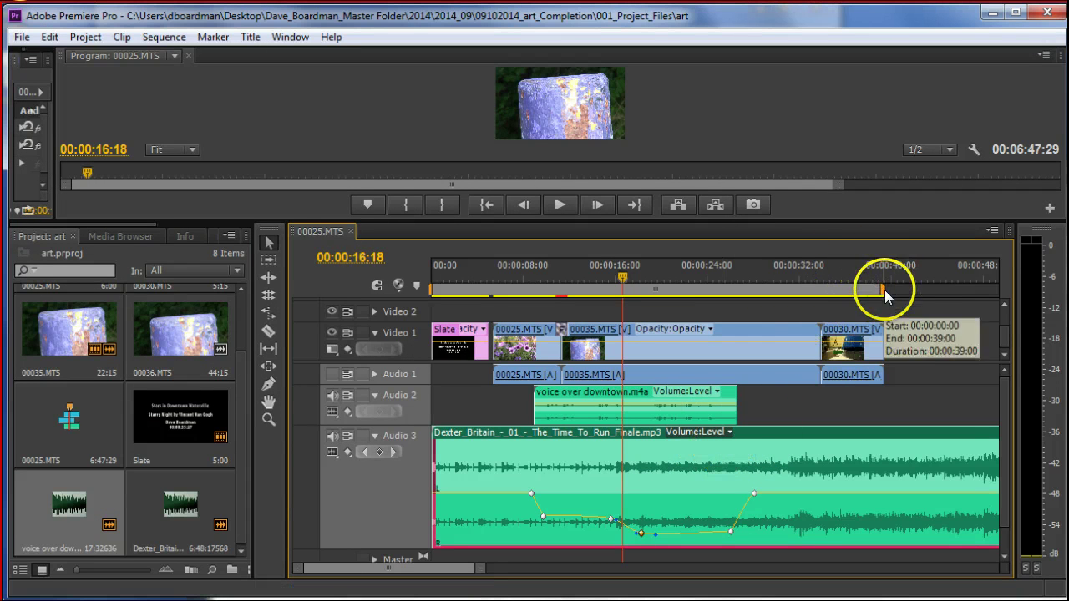
Trim the Audio 3 music's end leftward in two passes so the sequence ends at 00:00:59:18
{"action": "key", "text": "backslash"}
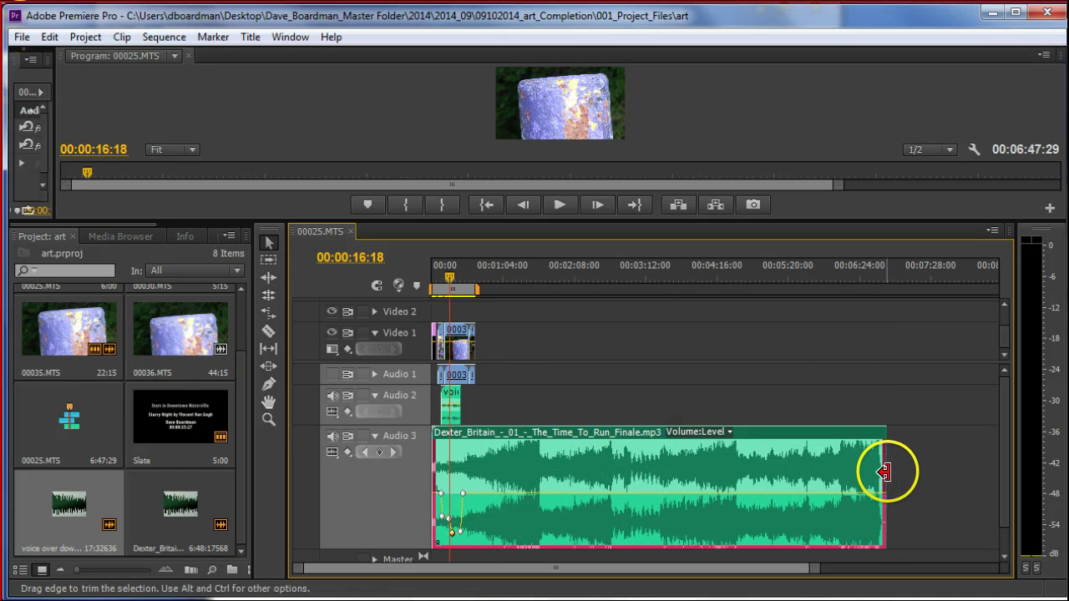
{"action": "left_click_drag", "start_coordinate": [890, 473], "coordinate": [511, 458]}
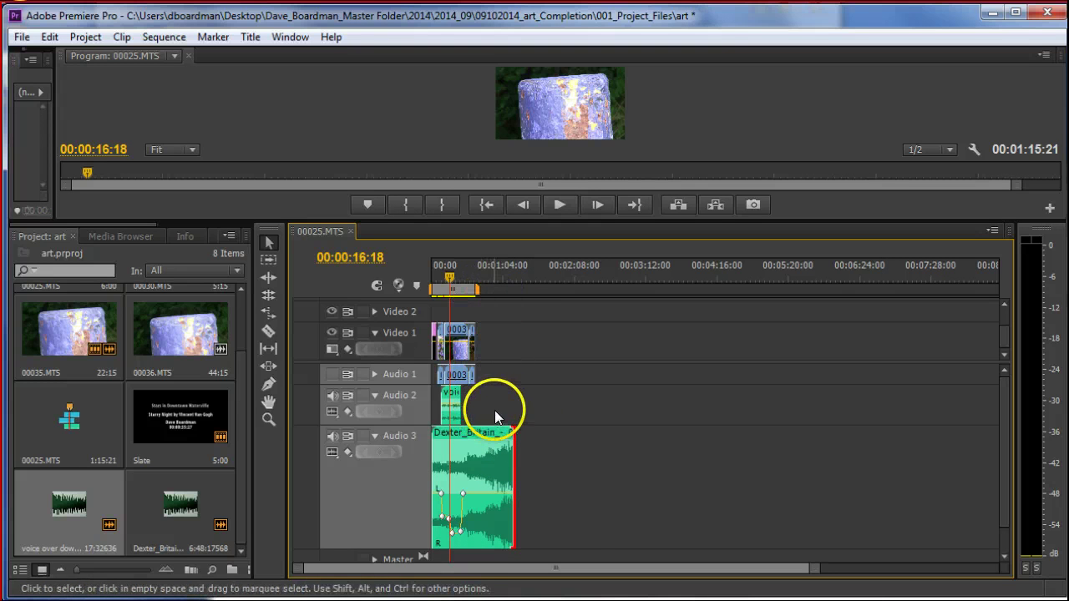
{"action": "key", "text": "equal"}
{"action": "key", "text": "equal"}
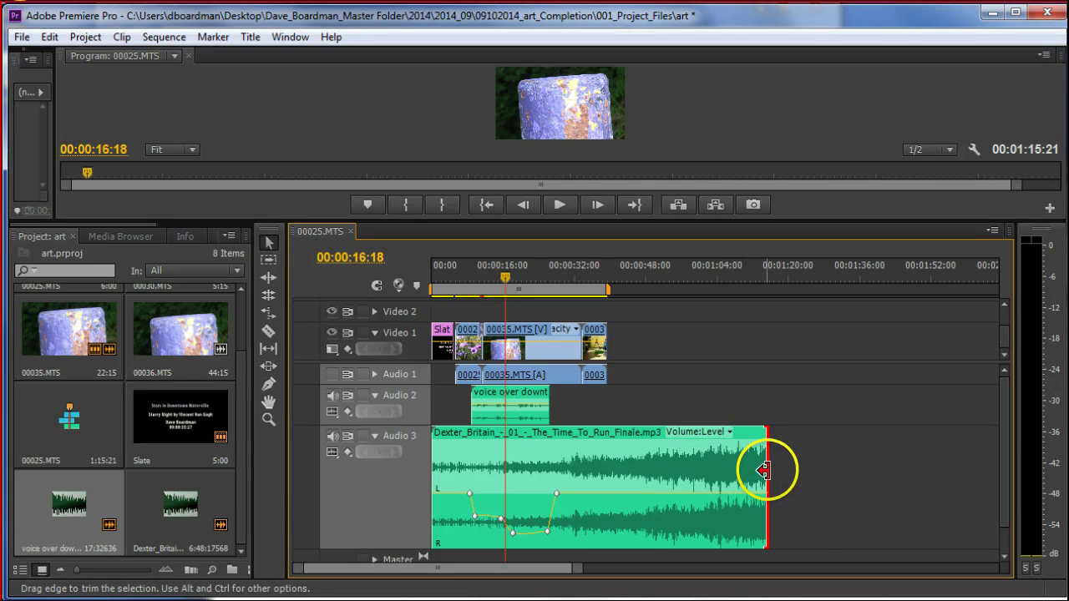
{"action": "left_click_drag", "start_coordinate": [758, 465], "coordinate": [694, 455]}
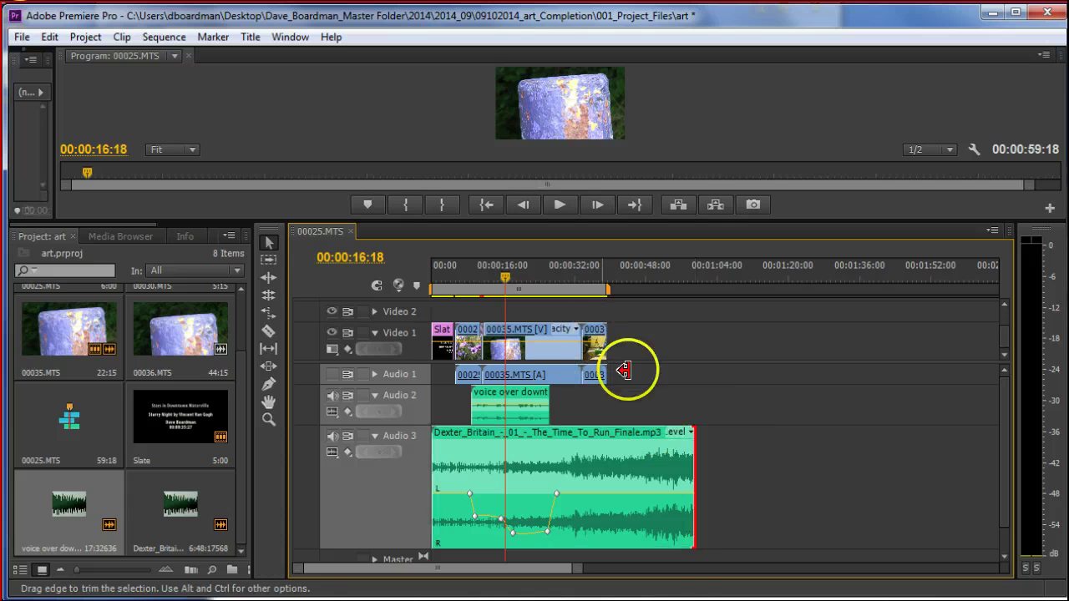
Stop playback near the end of the music and save the project
{"action": "left_click", "coordinate": [687, 279]}
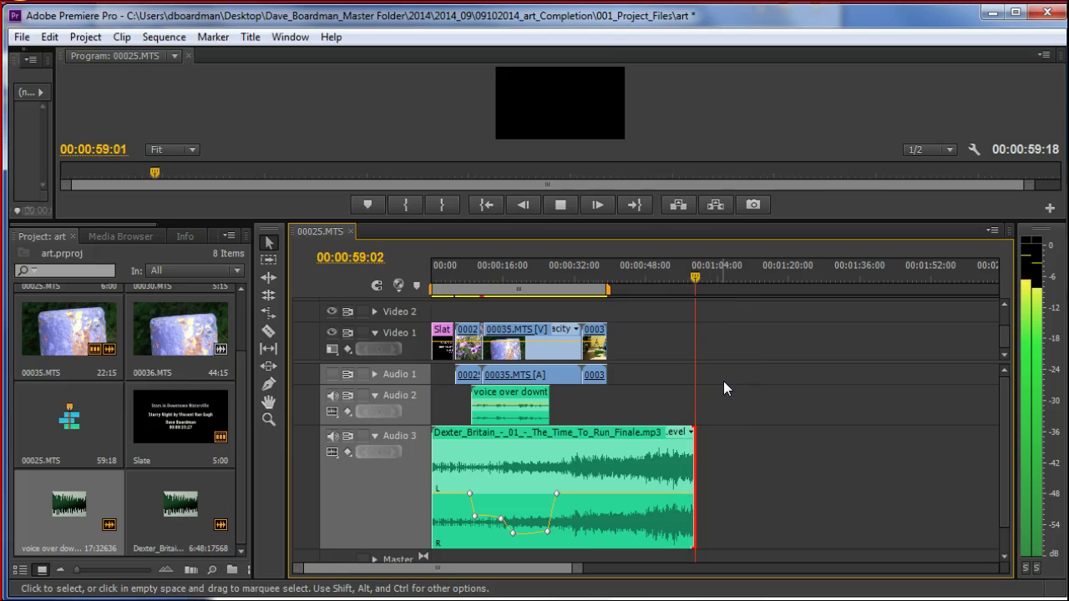
{"action": "key", "text": "space"}
{"action": "key", "text": "ctrl+s"}
Add a fade-start volume keyframe, pull the final keyframe to silence, and preview from 00:00:51:03
{"action": "left_click_drag", "start_coordinate": [644, 508], "coordinate": [668, 499]}
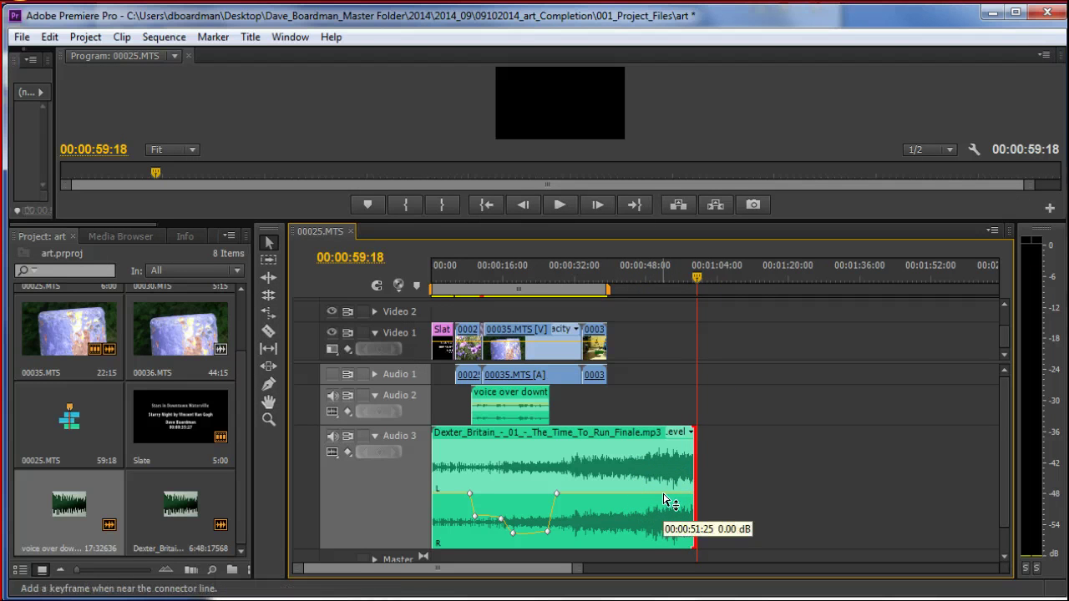
{"action": "left_click", "coordinate": [669, 500], "text": "ctrl"}
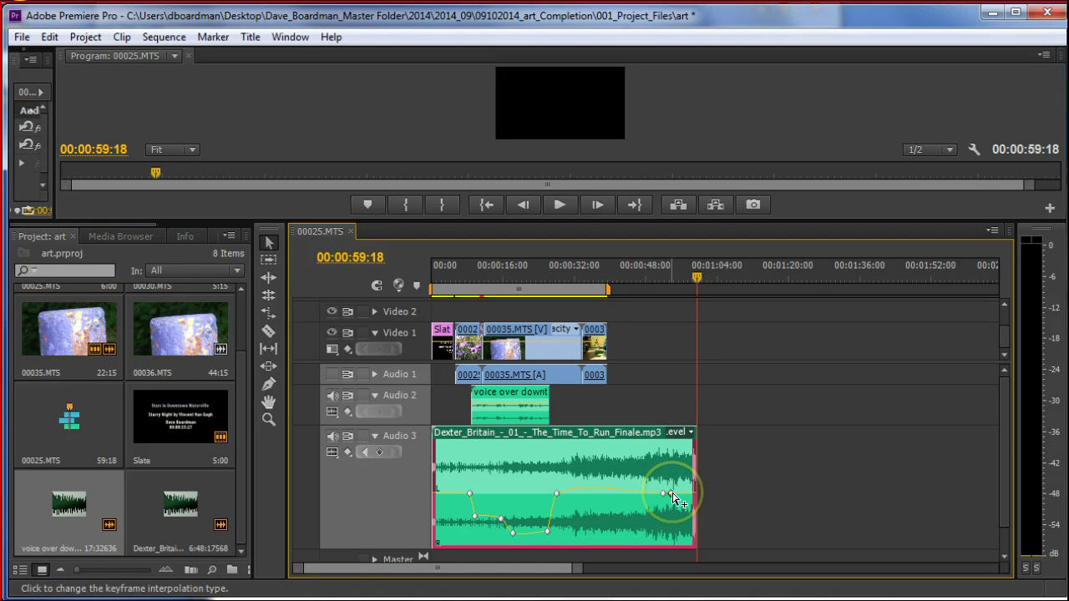
{"action": "left_click_drag", "start_coordinate": [692, 494], "coordinate": [694, 532]}
{"action": "left_click", "coordinate": [660, 270]}
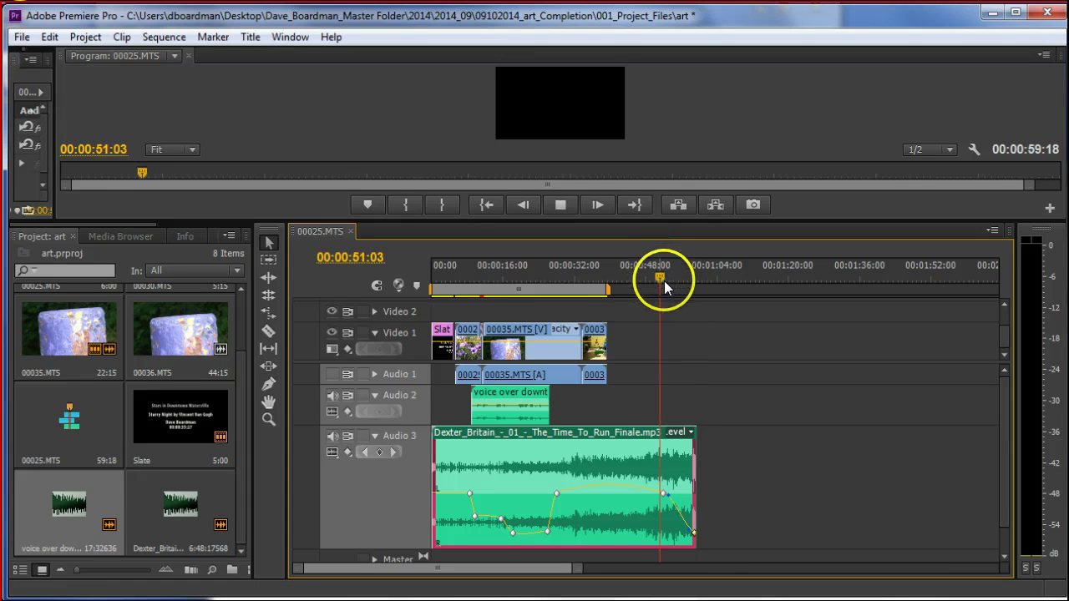
{"action": "key", "text": "space"}
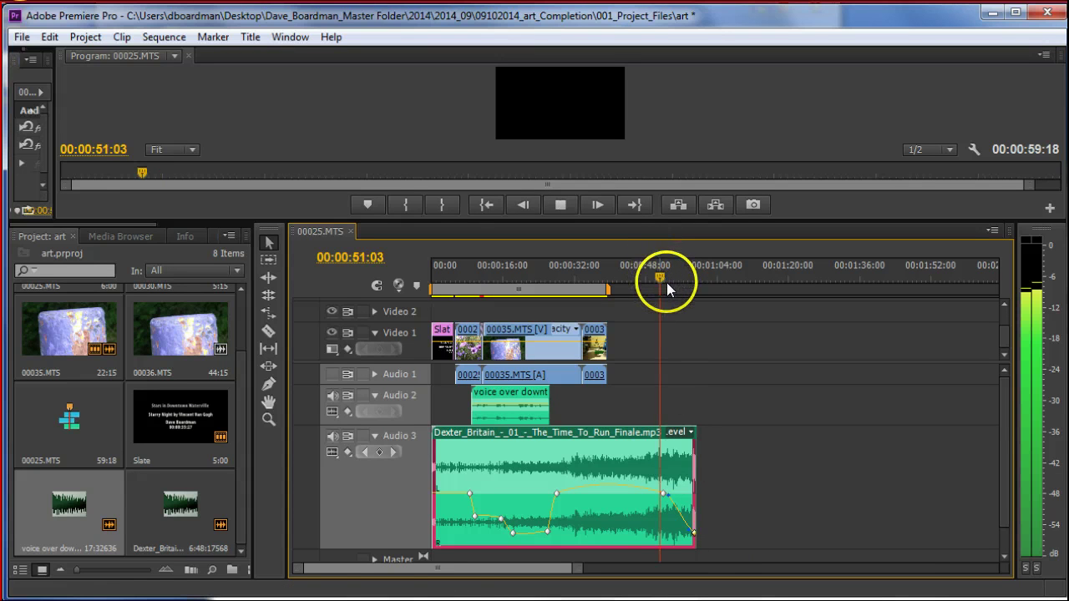
Set both fade keyframes to Linear and shift the silent end keyframe slightly earlier
{"action": "left_click", "coordinate": [697, 538]}
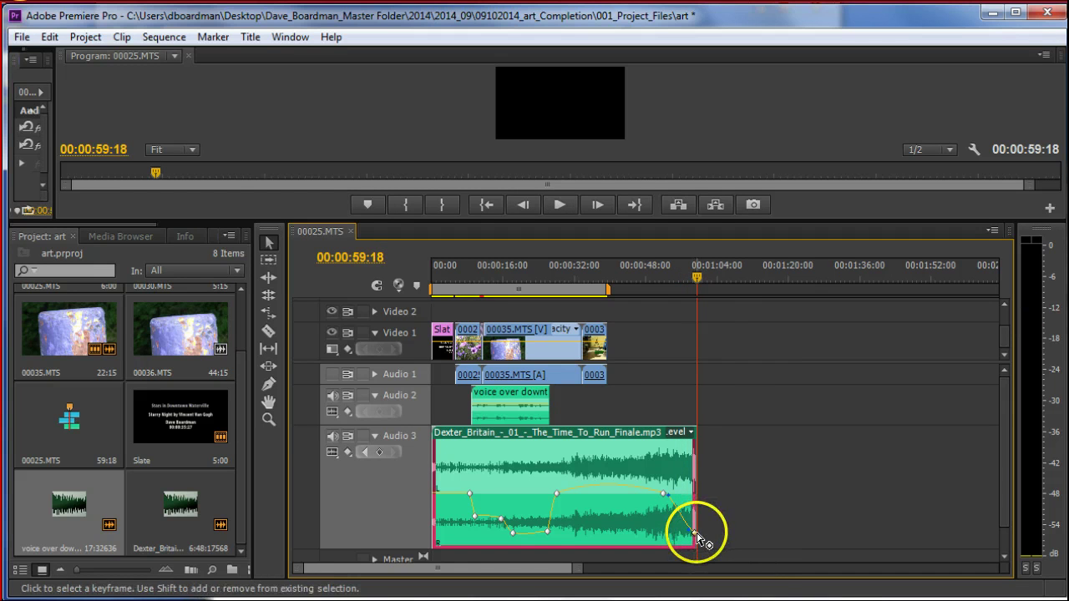
{"action": "left_click_drag", "start_coordinate": [697, 538], "coordinate": [690, 540]}
{"action": "right_click", "coordinate": [691, 541]}
{"action": "left_click", "coordinate": [719, 555]}
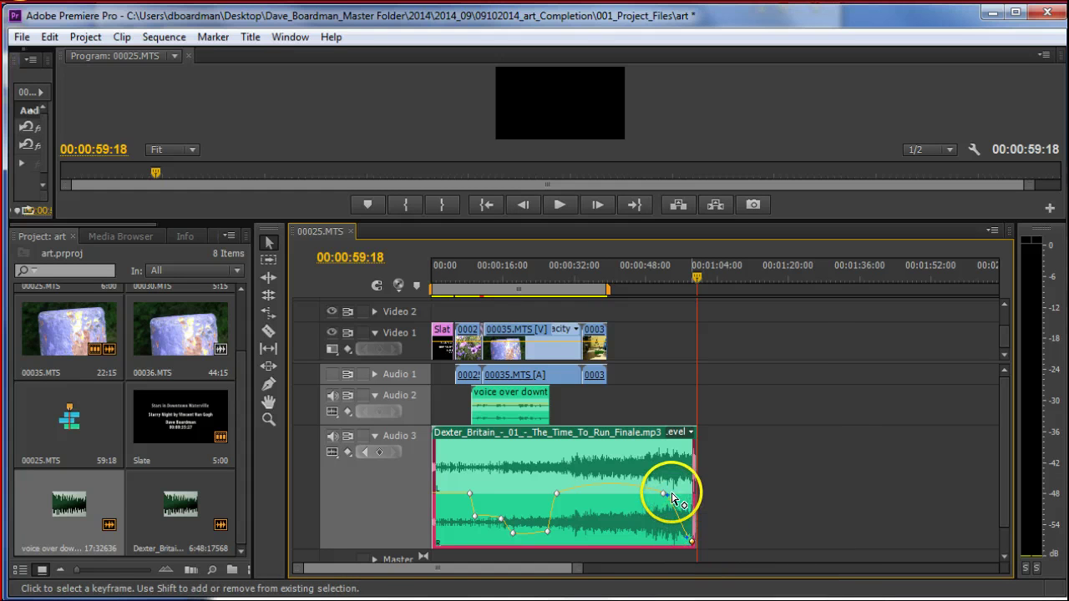
{"action": "right_click", "coordinate": [664, 495]}
{"action": "left_click", "coordinate": [701, 503]}
{"action": "left_click_drag", "start_coordinate": [694, 541], "coordinate": [688, 541]}
Move the silent end keyframe to 00:00:57:23 and preview the fade from 00:00:55:27
{"action": "key", "text": "="}
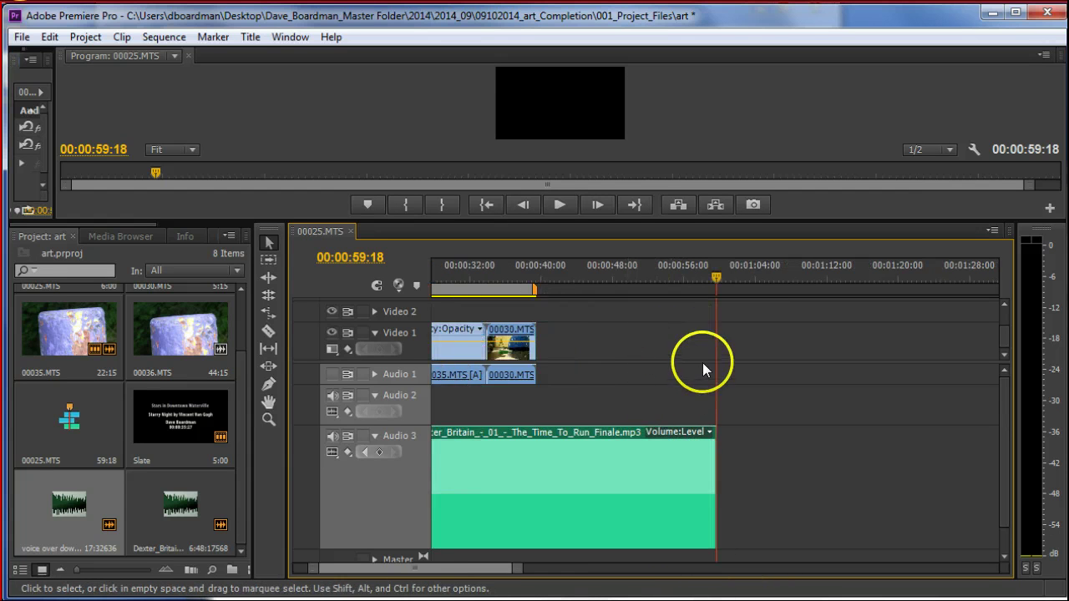
{"action": "key", "text": "="}
{"action": "left_click", "coordinate": [684, 276]}
{"action": "key", "text": "="}
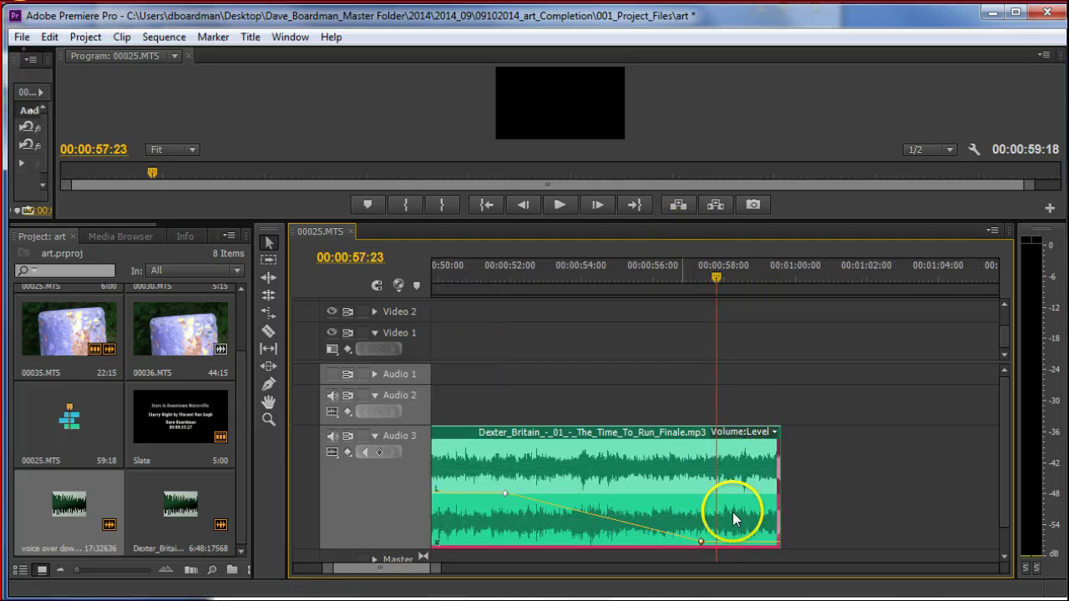
{"action": "left_click_drag", "start_coordinate": [702, 544], "coordinate": [715, 543]}
{"action": "left_click", "coordinate": [650, 276]}
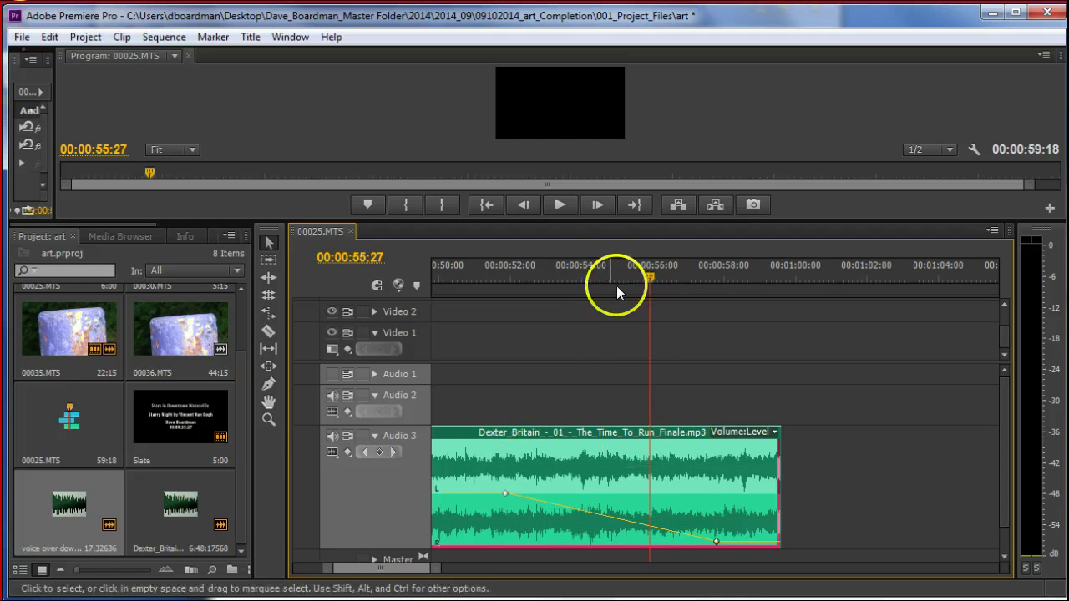
{"action": "key", "text": "space"}
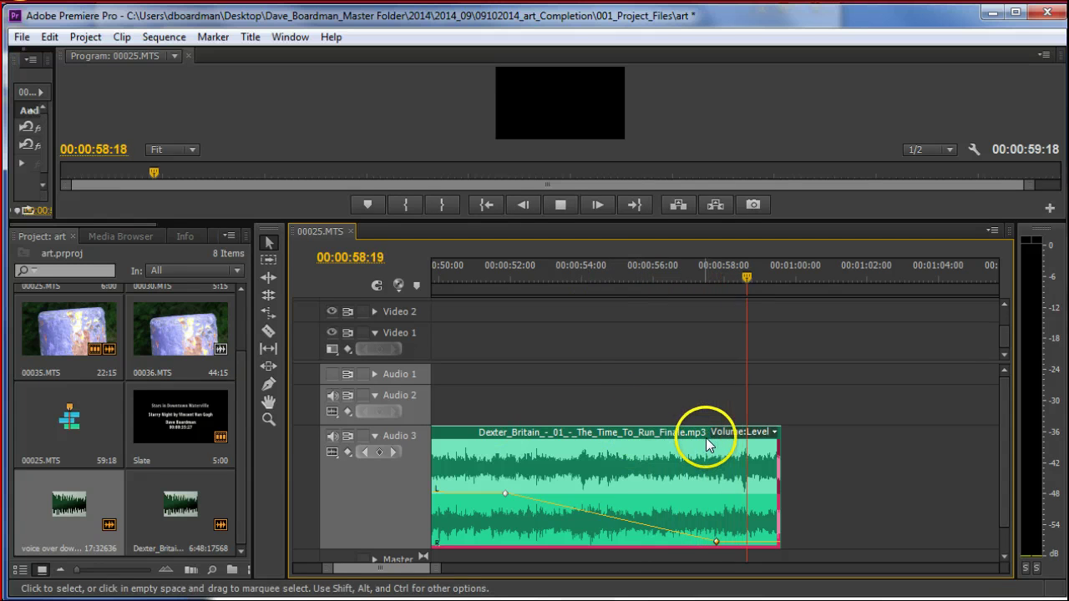
{"action": "key", "text": "minus"}
{"action": "key", "text": "minus"}
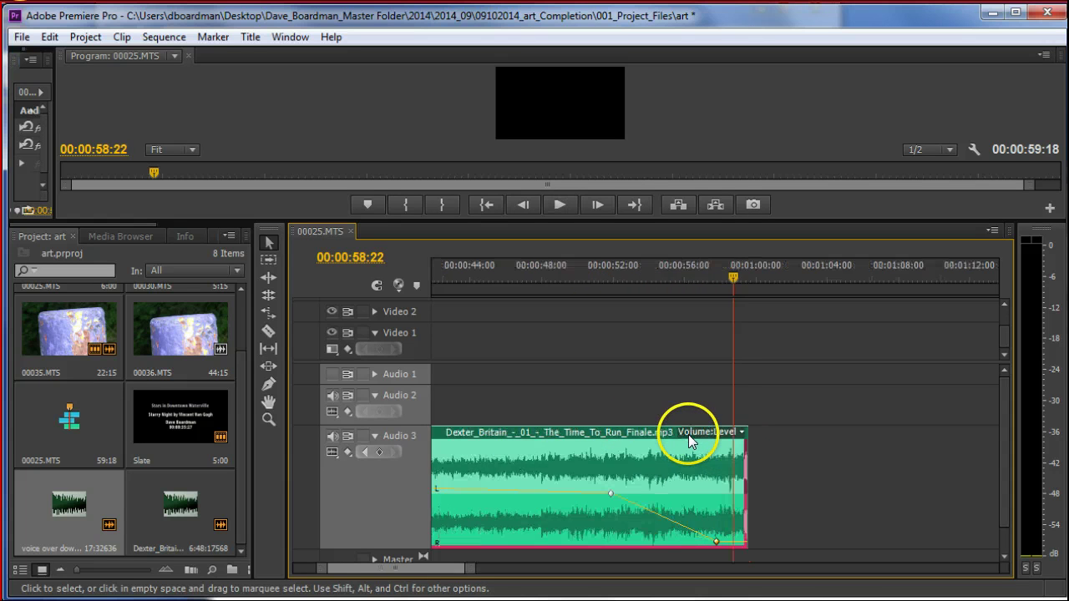
{"action": "key", "text": "minus"}
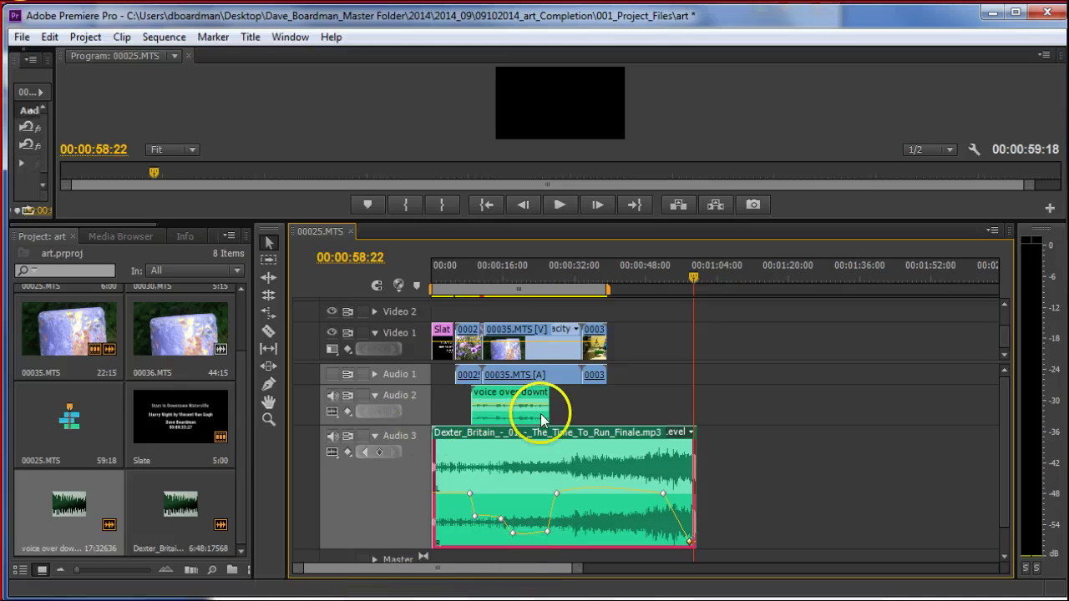